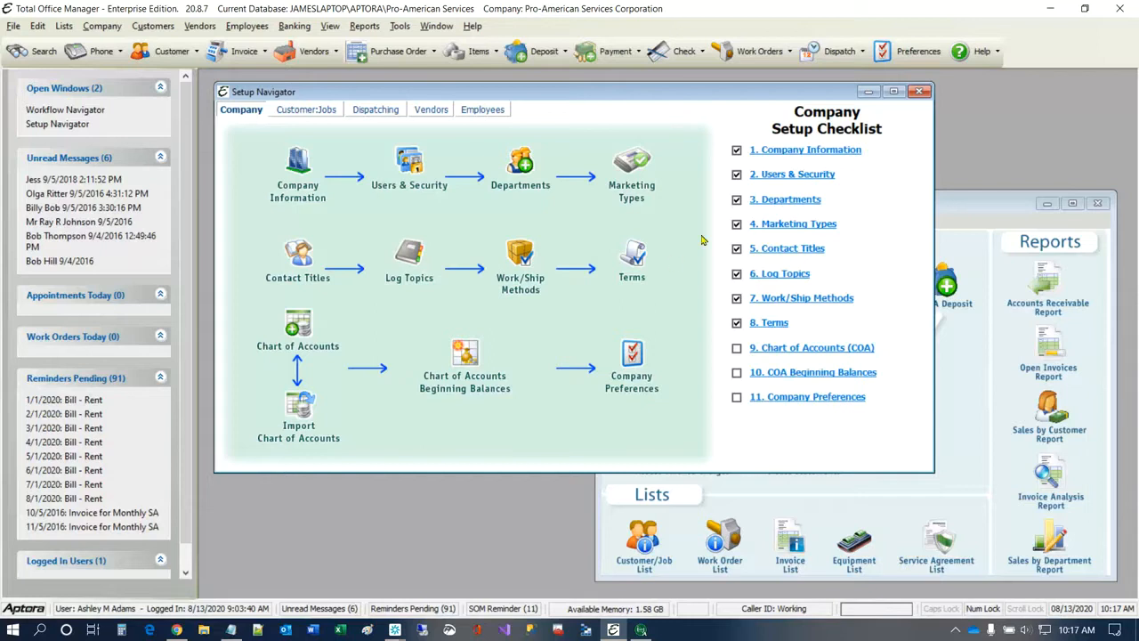
Step: Close the Setup Navigator and Workflow Navigator windows and hide the Information Center
left_click(920, 91)
left_click(1098, 203)
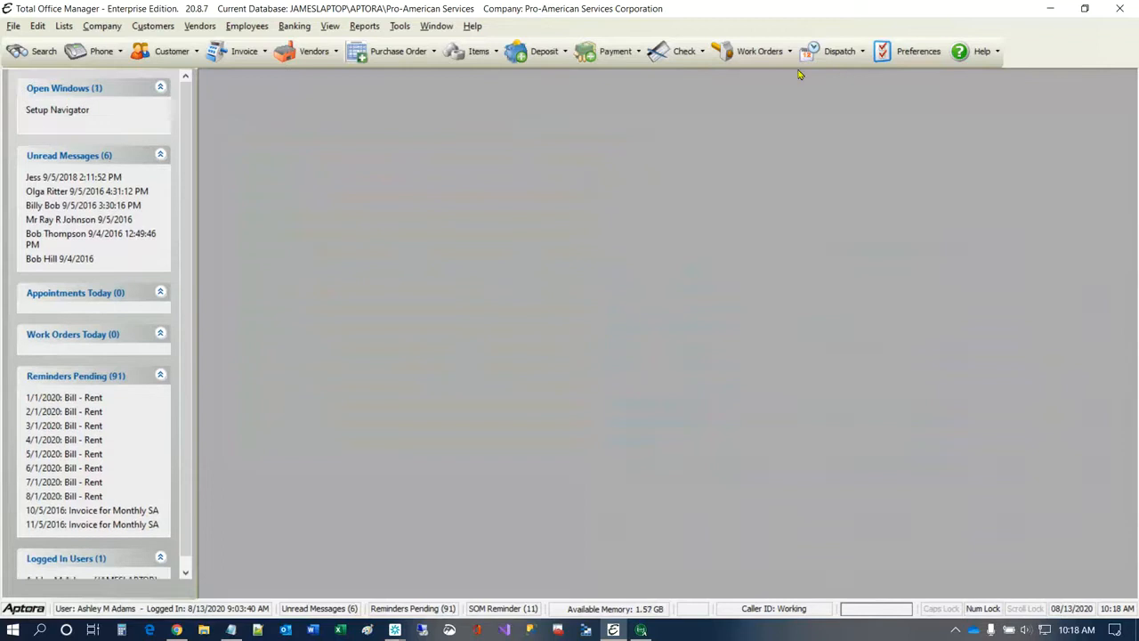
left_click(330, 26)
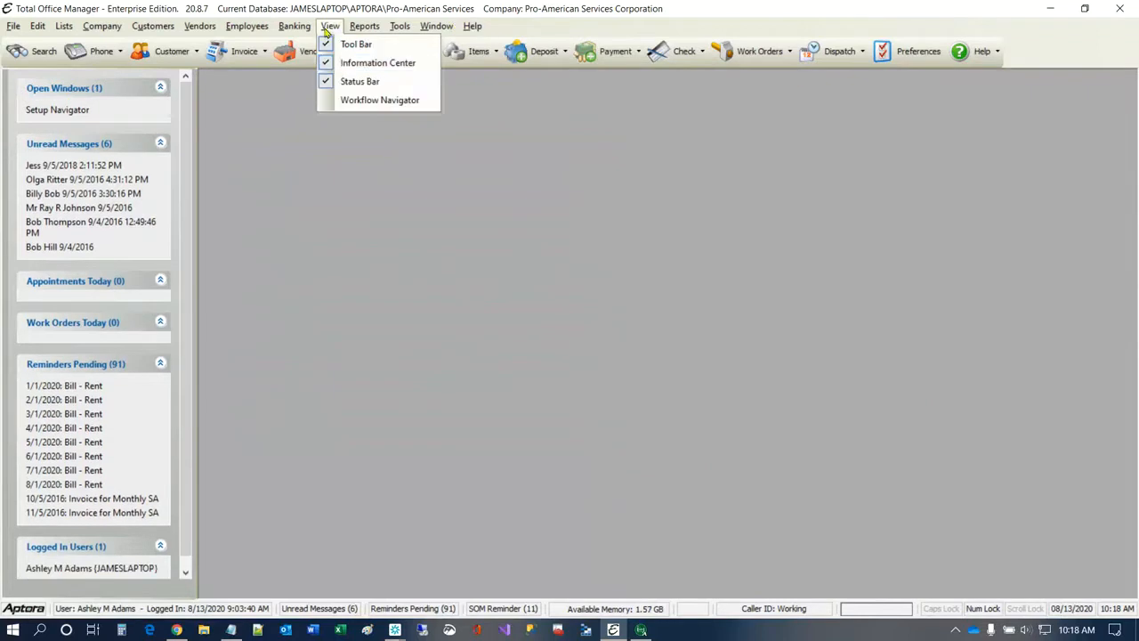
left_click(389, 60)
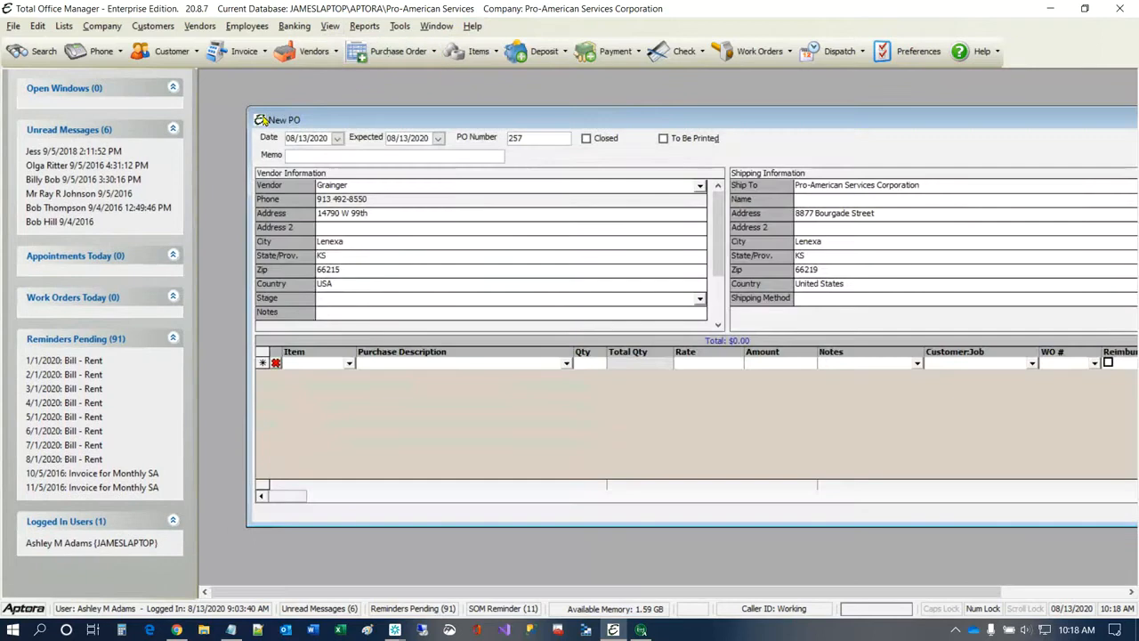
Step: Close the new purchase order without recording it
left_click(260, 119)
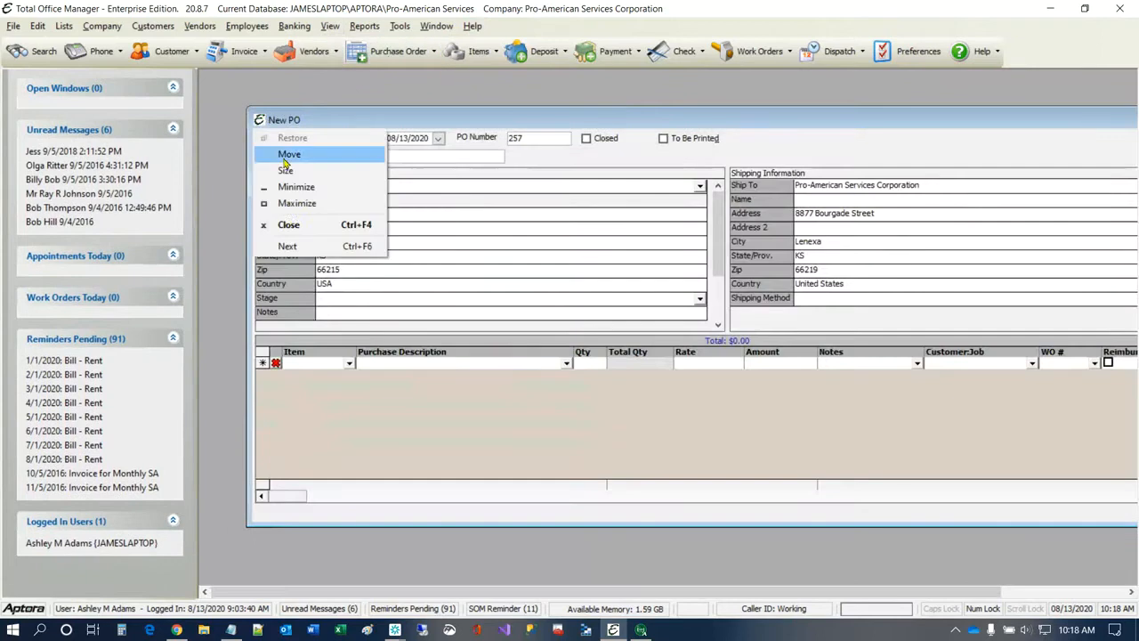
left_click(288, 224)
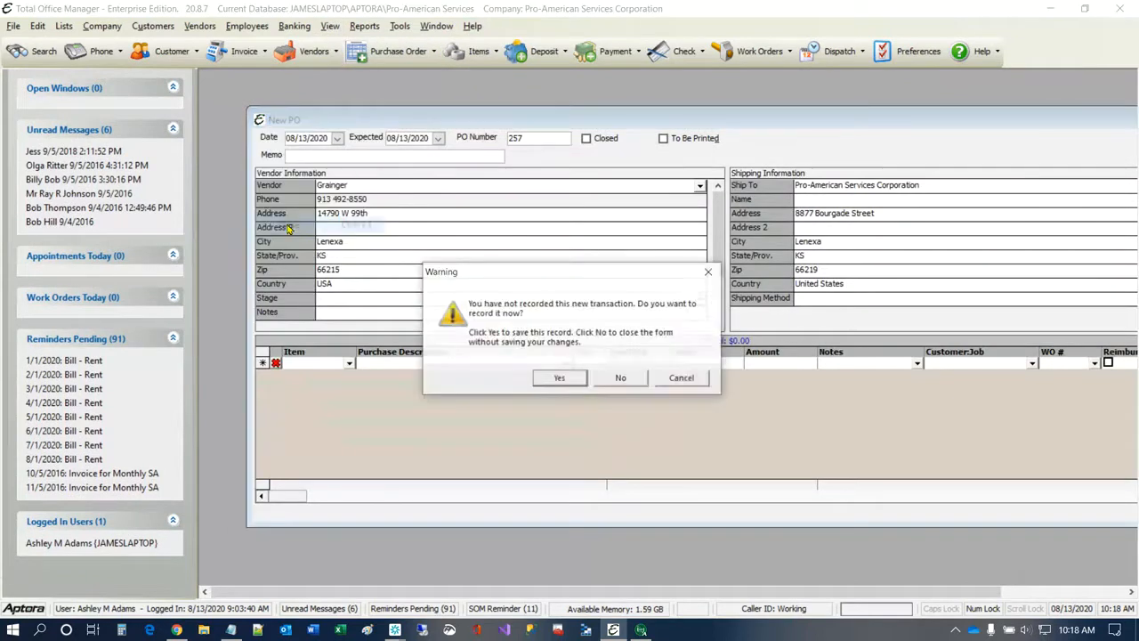
left_click(621, 378)
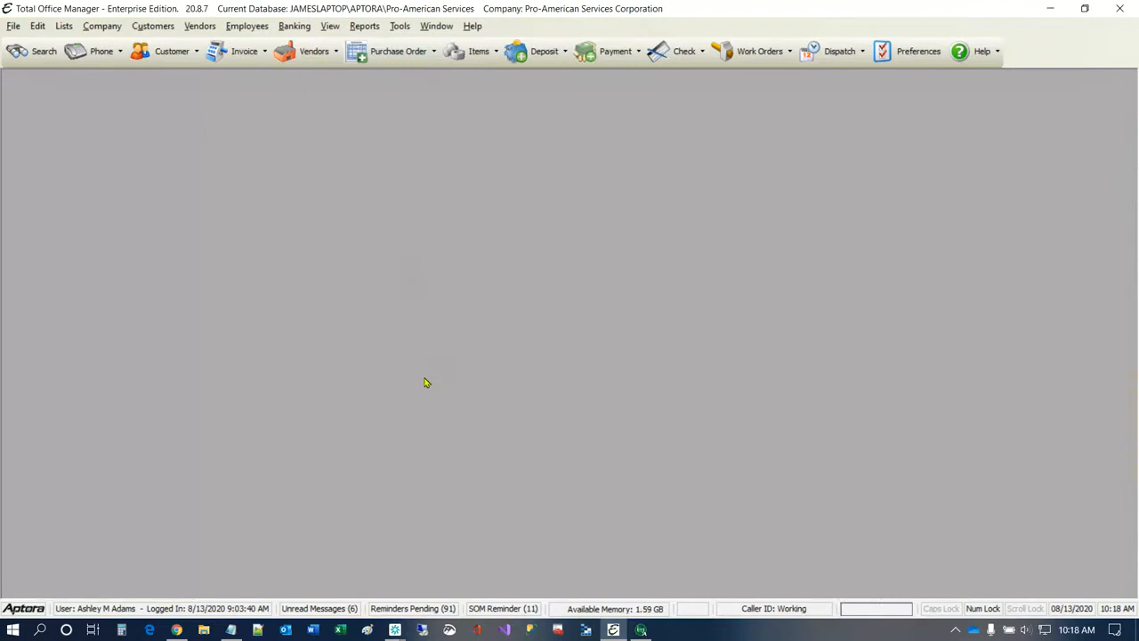
Step: Open the Service Truck #1 record from the Asset Manager, dismissing its notes and moving the asset window toward the middle
left_click(102, 27)
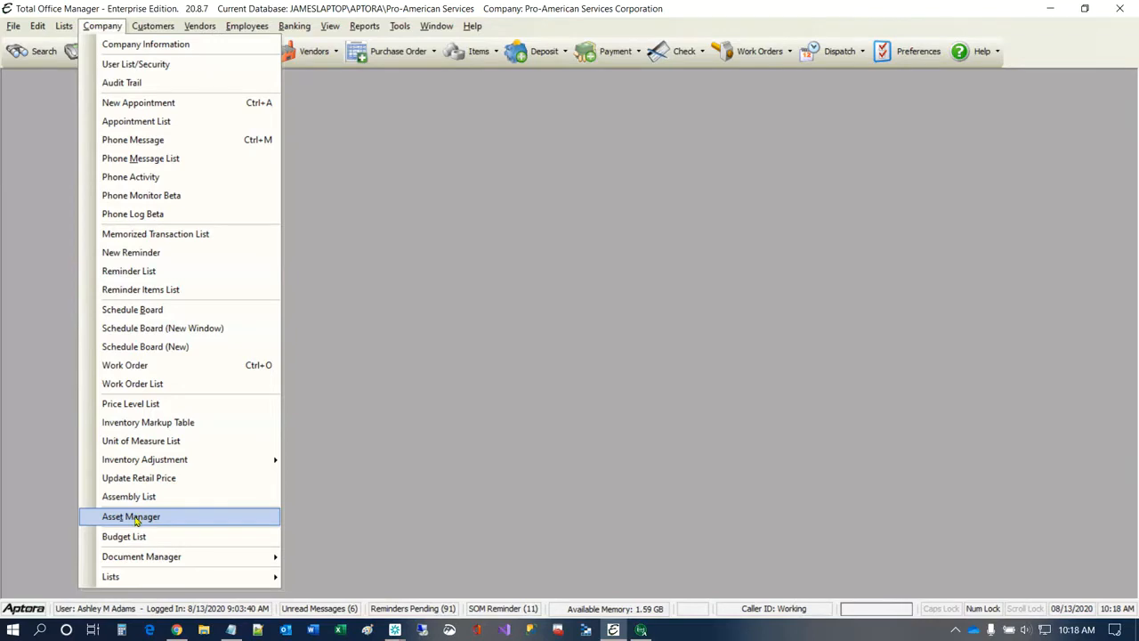
left_click(135, 520)
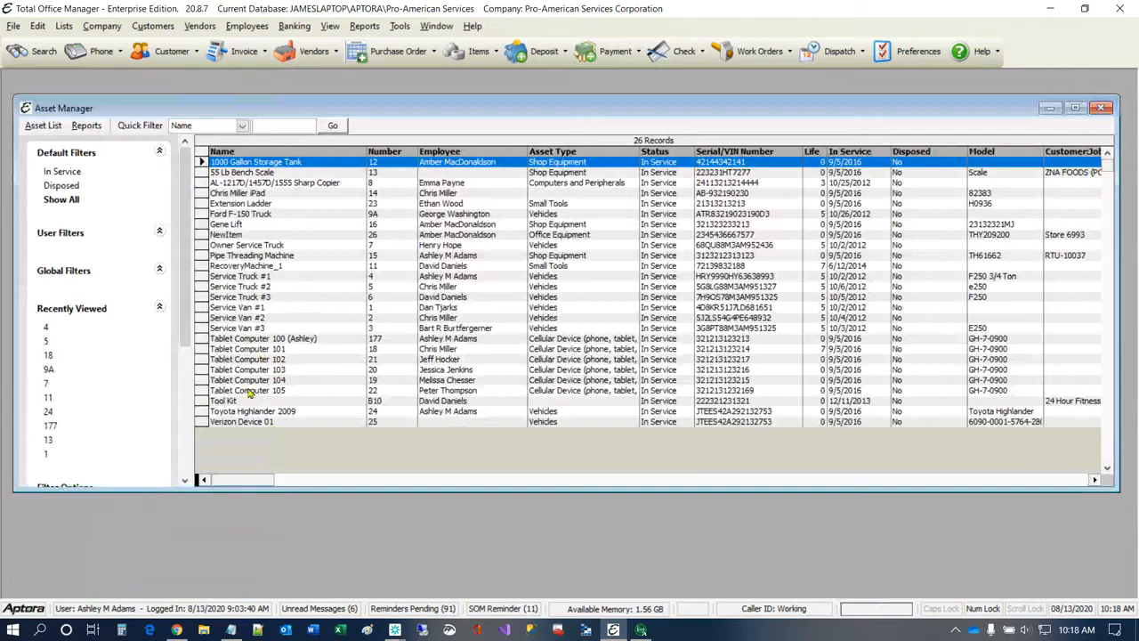
left_click(243, 278)
double_click(243, 278)
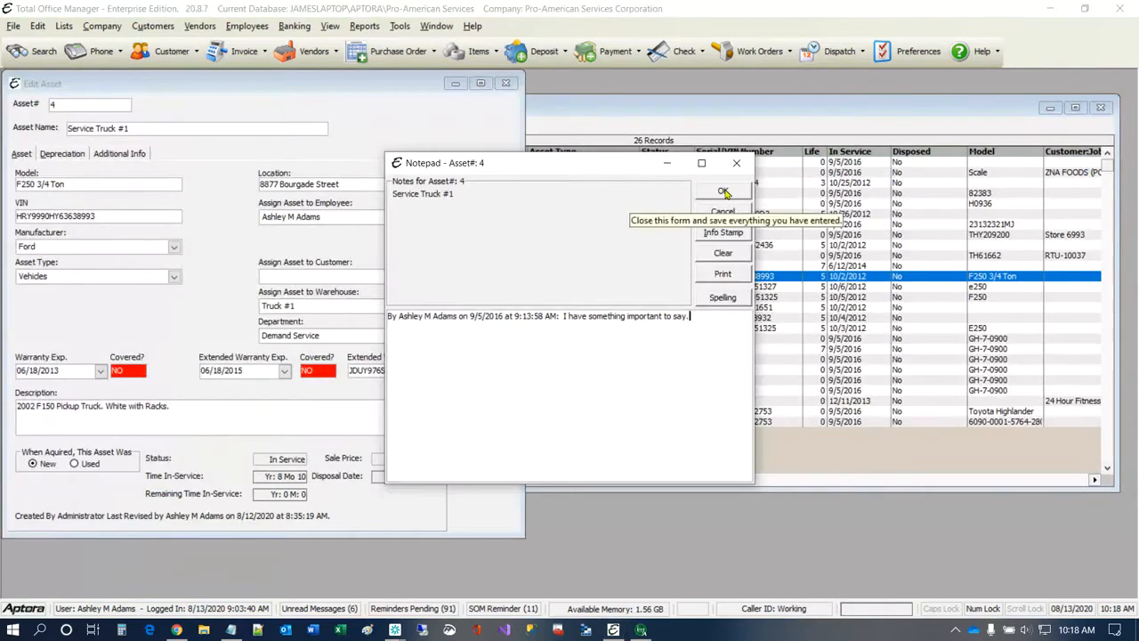
left_click(724, 192)
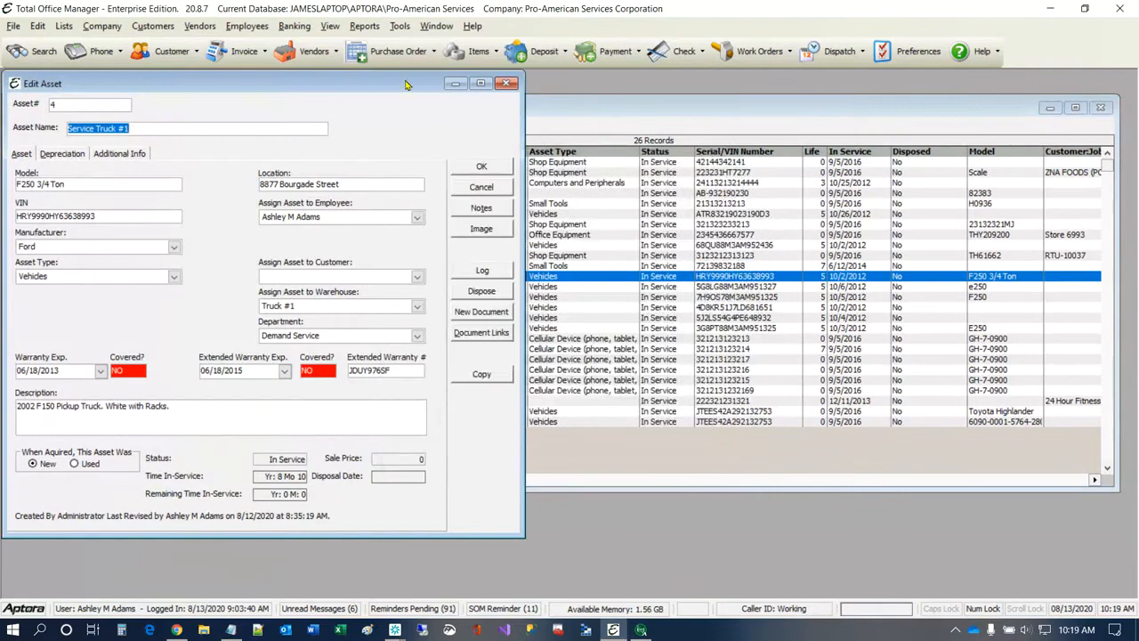
left_click_drag(405, 86, 655, 160)
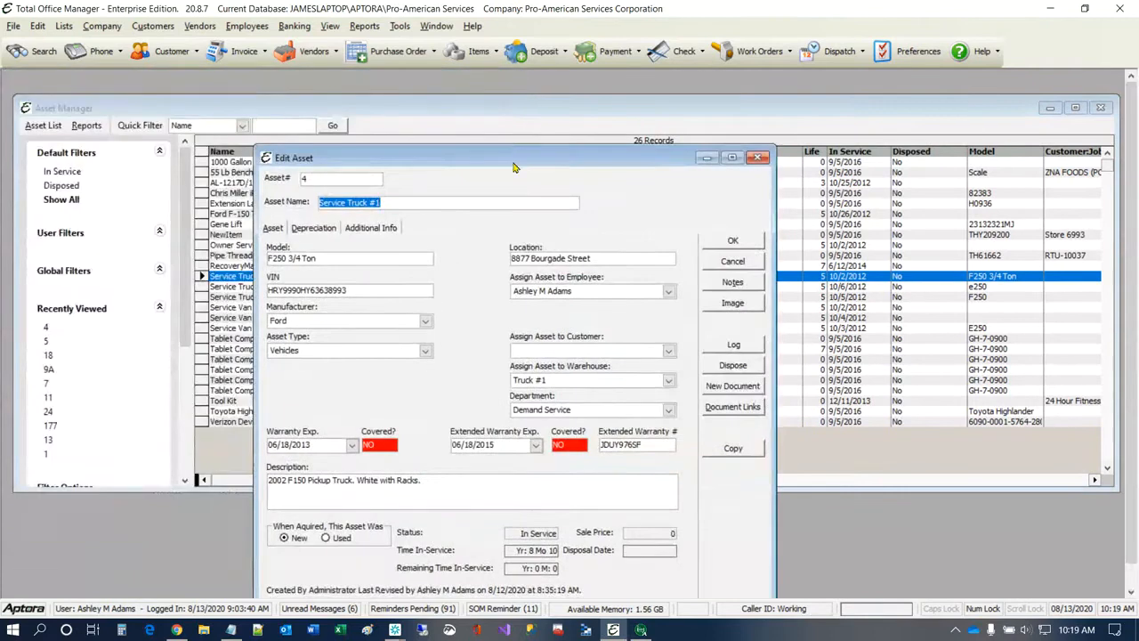
left_click_drag(513, 167, 528, 110)
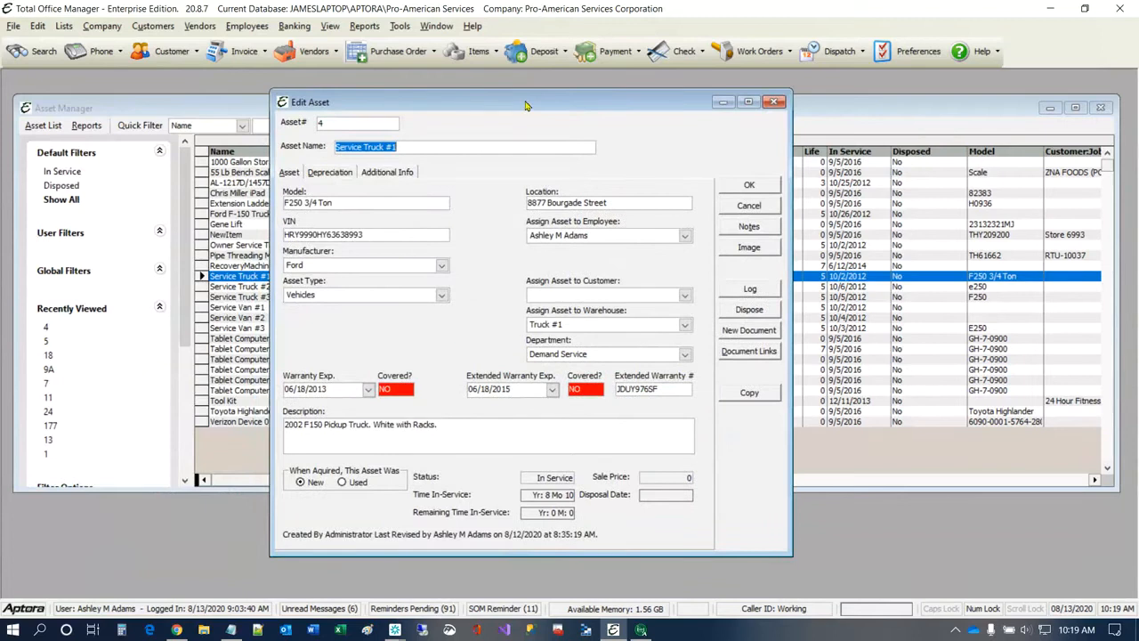
left_click_drag(525, 105, 456, 98)
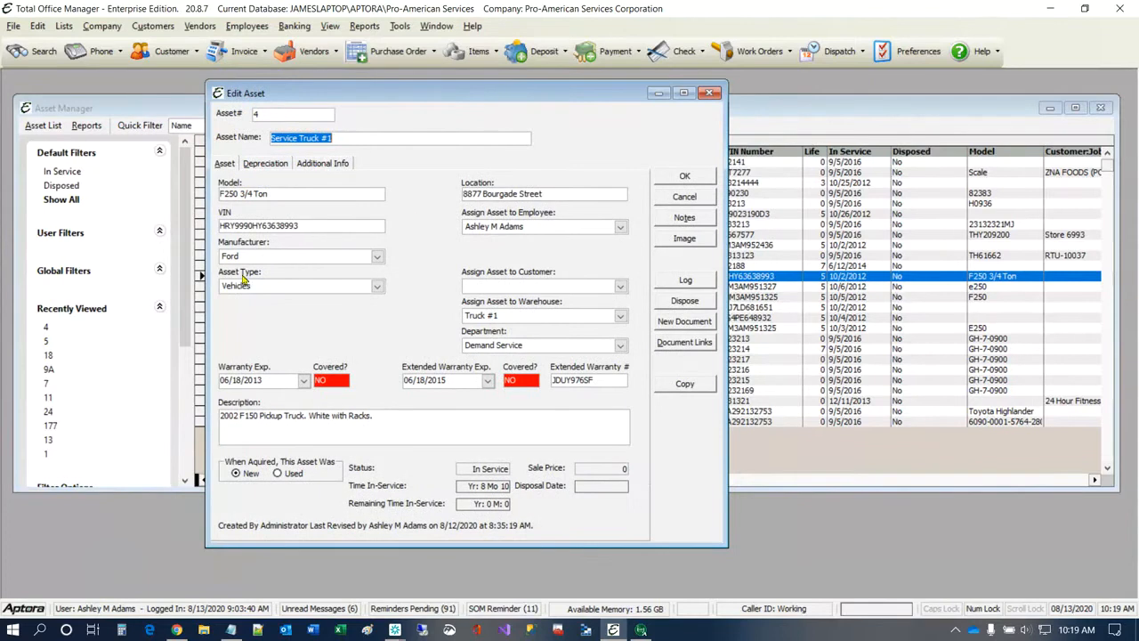
Step: Review the available asset types, select Vehicles for Service Truck #1, and show the asset's additional information
left_click(378, 286)
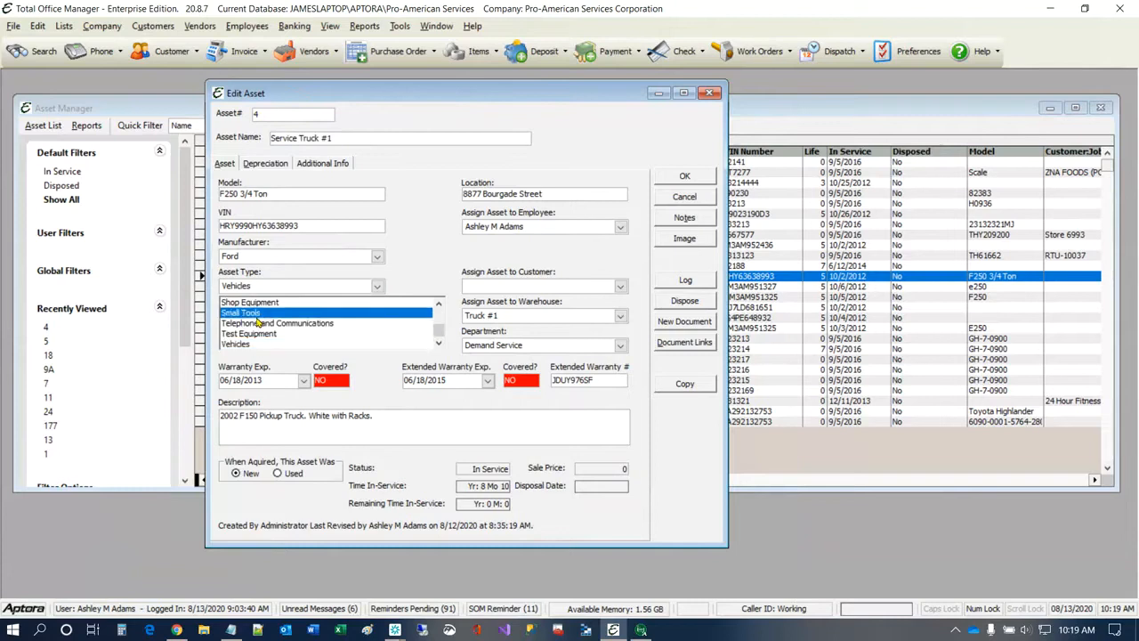
scroll(256, 329, "up", 2)
scroll(258, 323, "down", 3)
scroll(265, 315, "up", 4)
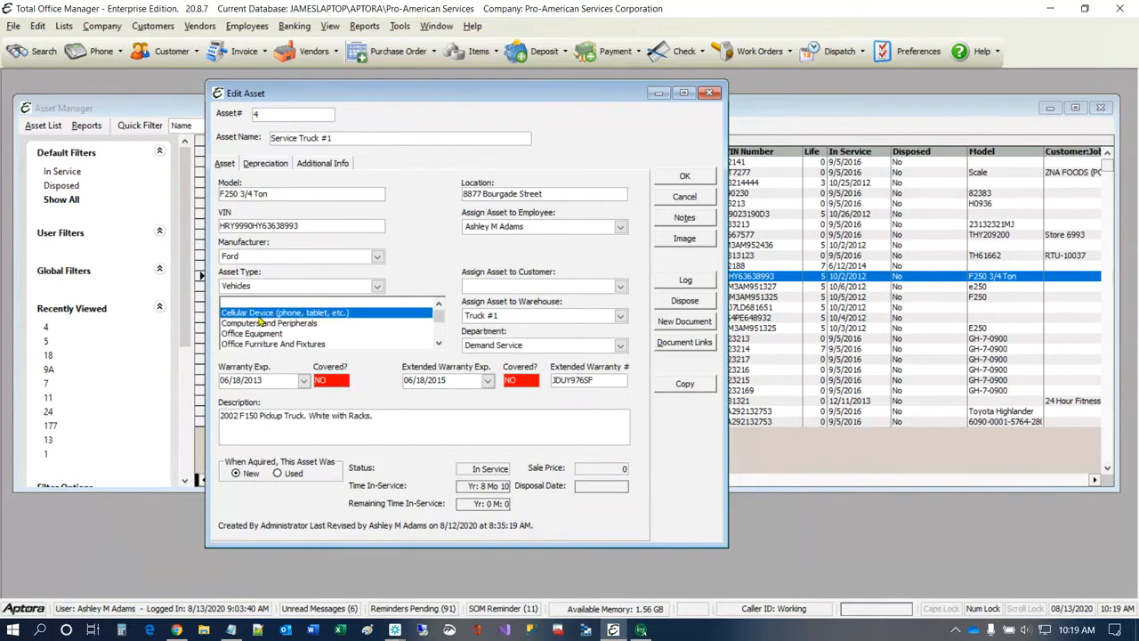
scroll(261, 326, "down", 4)
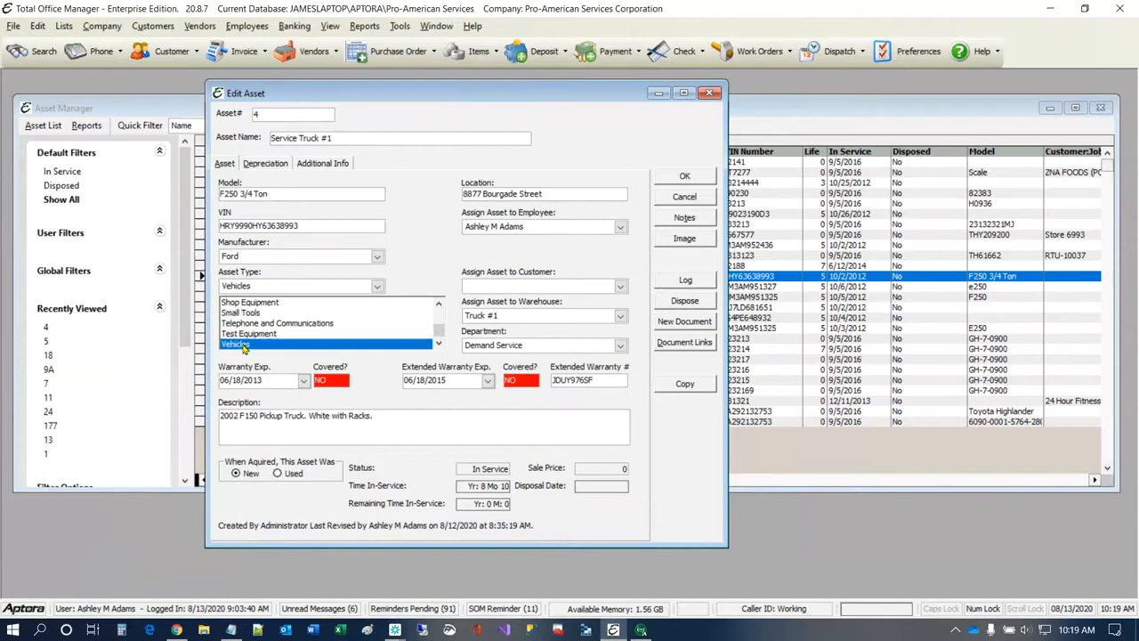
left_click(242, 344)
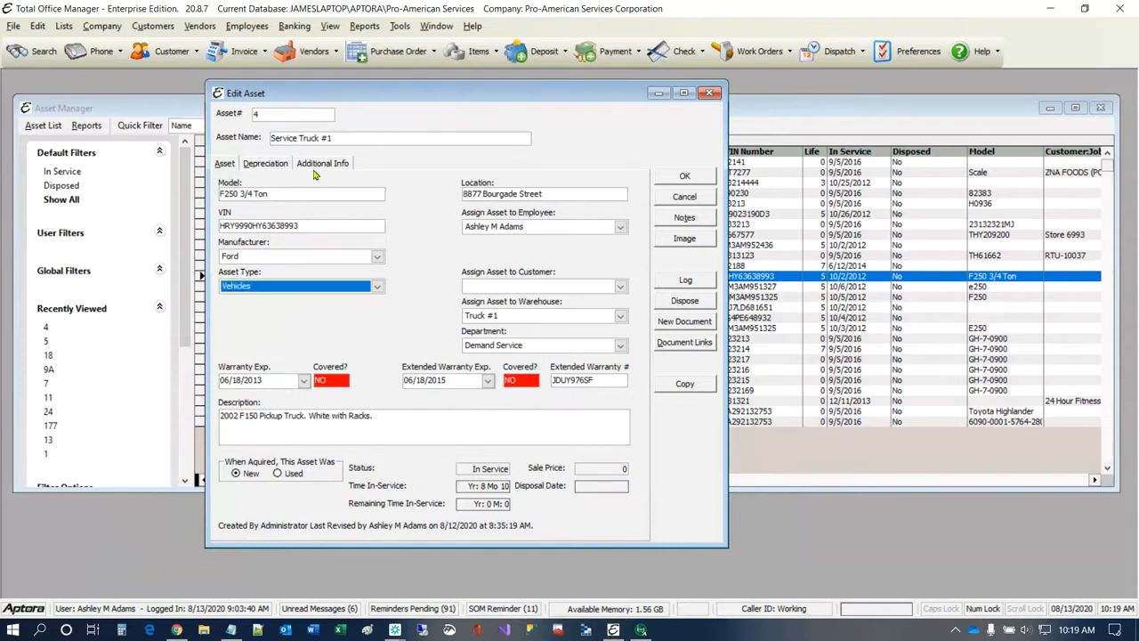
left_click(316, 166)
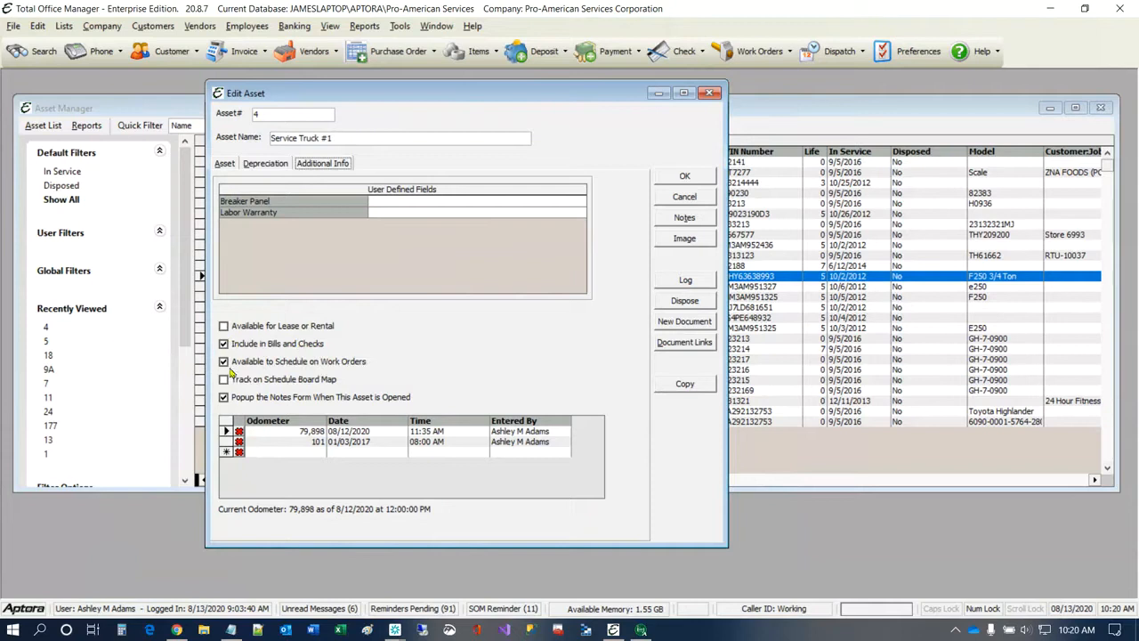
Step: Start a new credit card charge and select American Express as the credit card
left_click(291, 25)
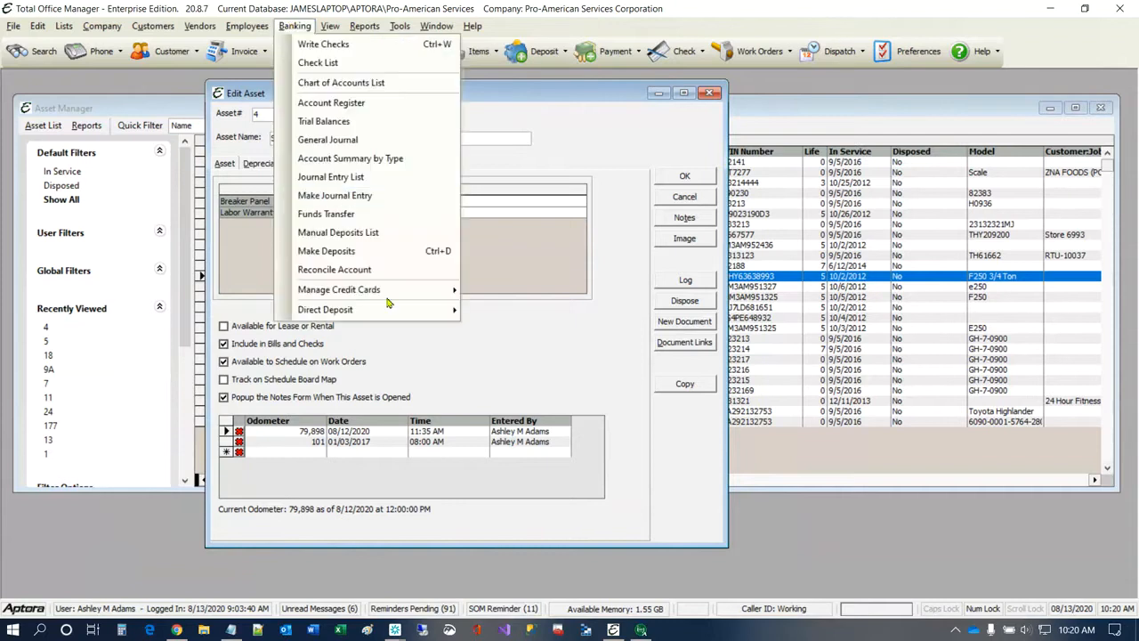
mouse_move(388, 292)
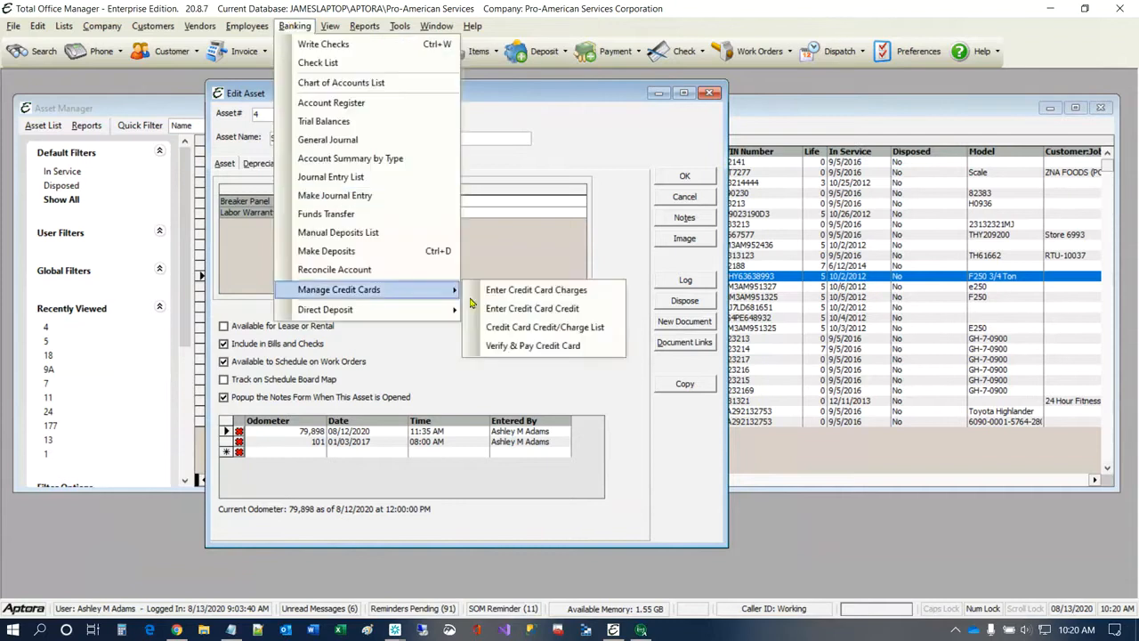
left_click(528, 295)
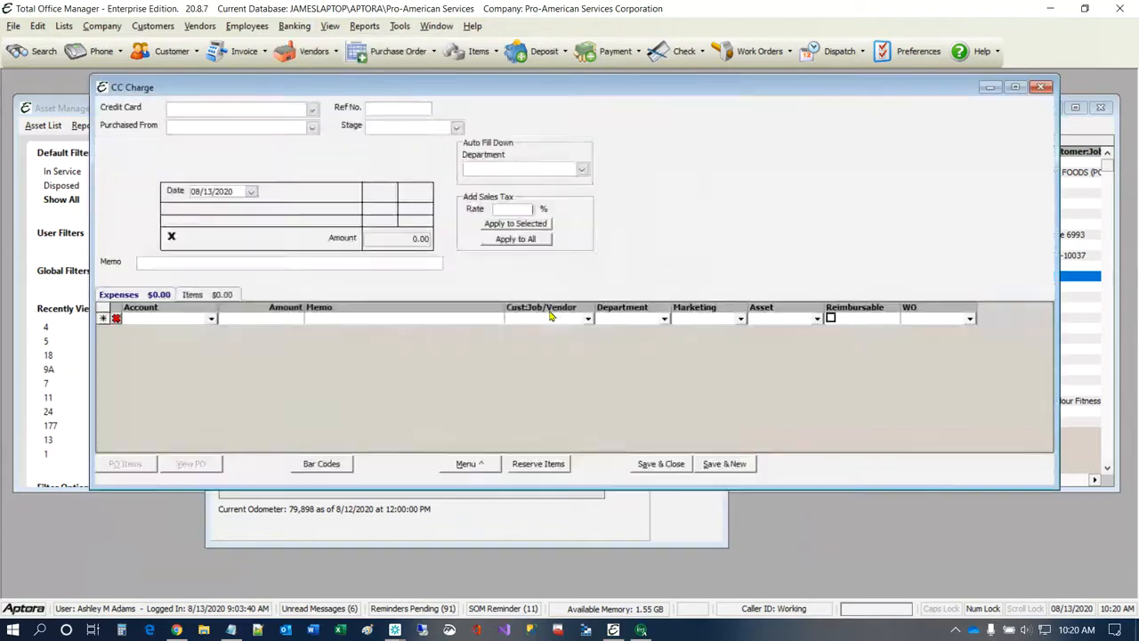
left_click(312, 109)
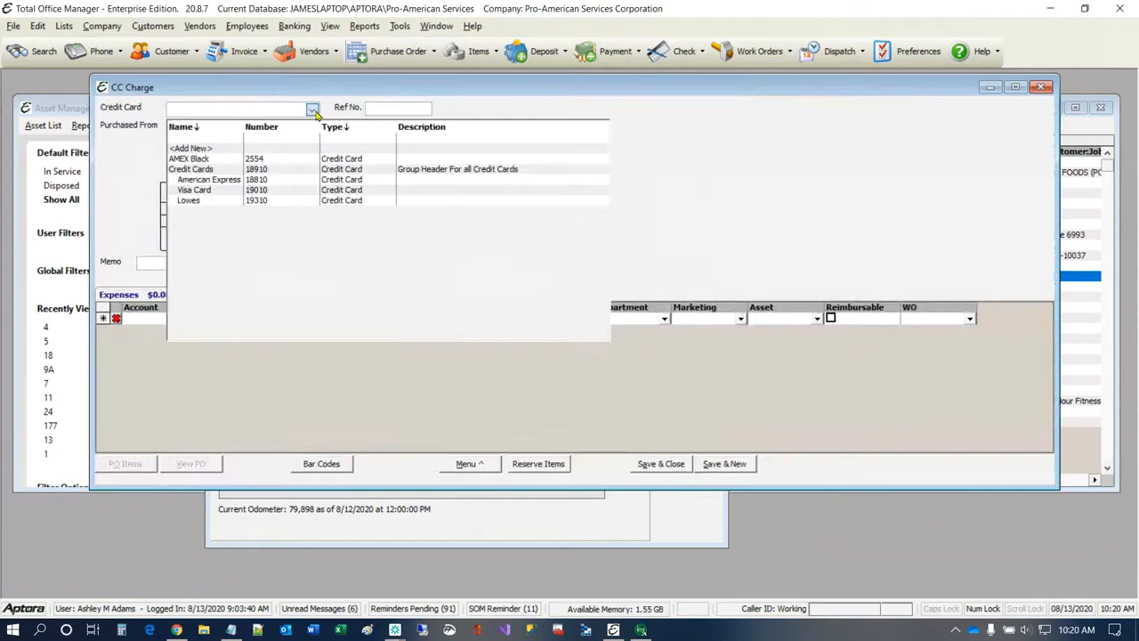
left_click(206, 180)
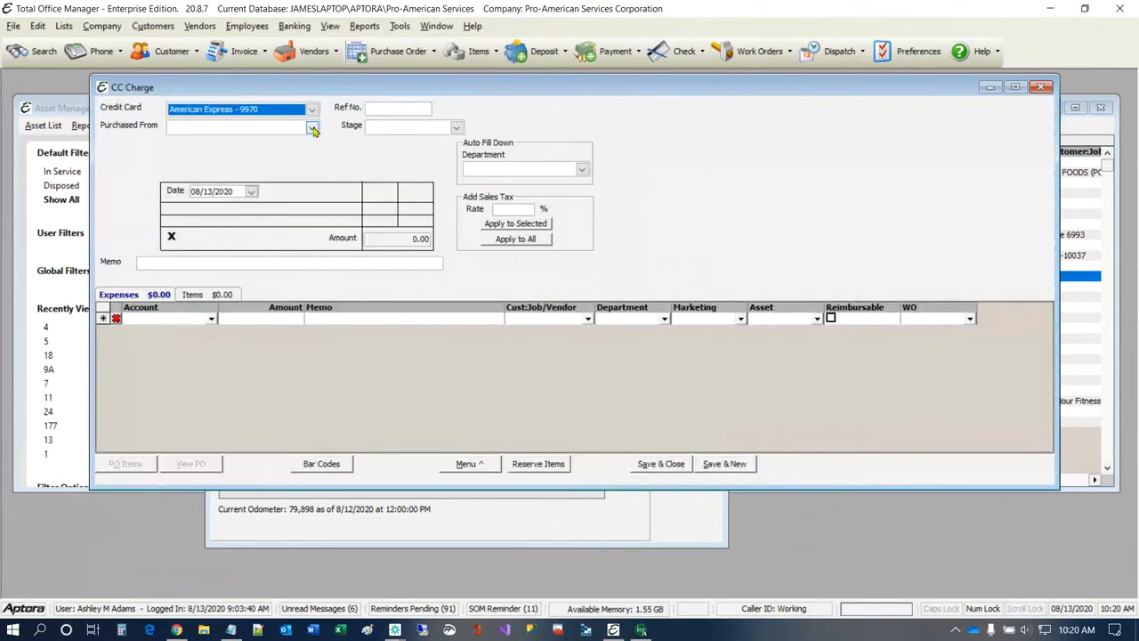
Step: Set Phillips 66 as the vendor the charge was purchased from and recall that vendor's last transaction
left_click(311, 127)
scroll(245, 228, "down", 15)
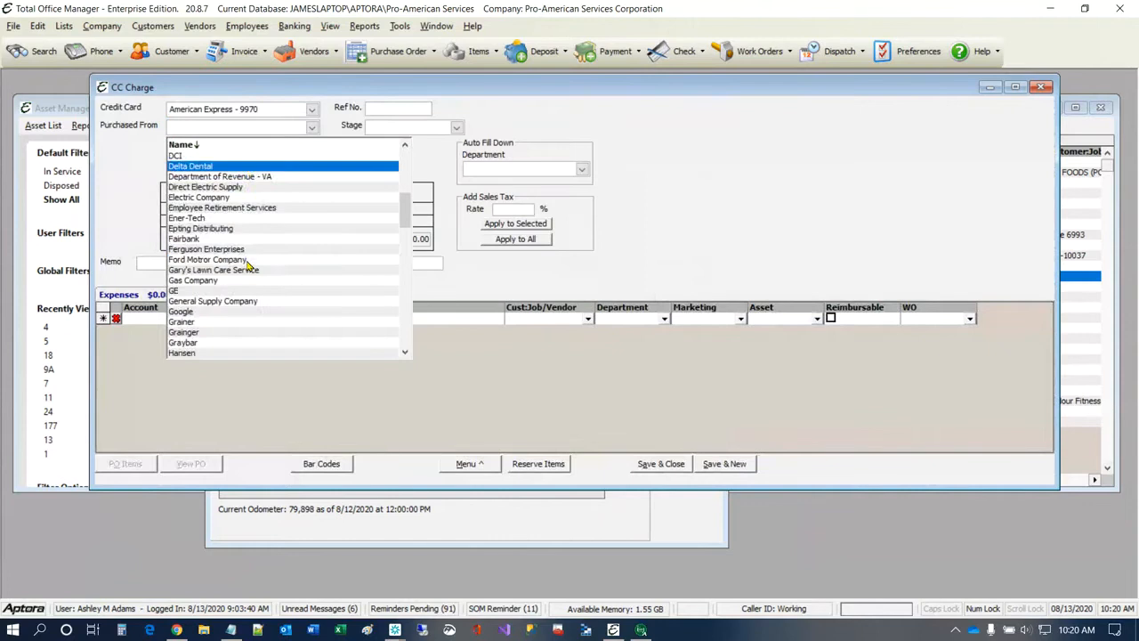
scroll(249, 265, "down", 5)
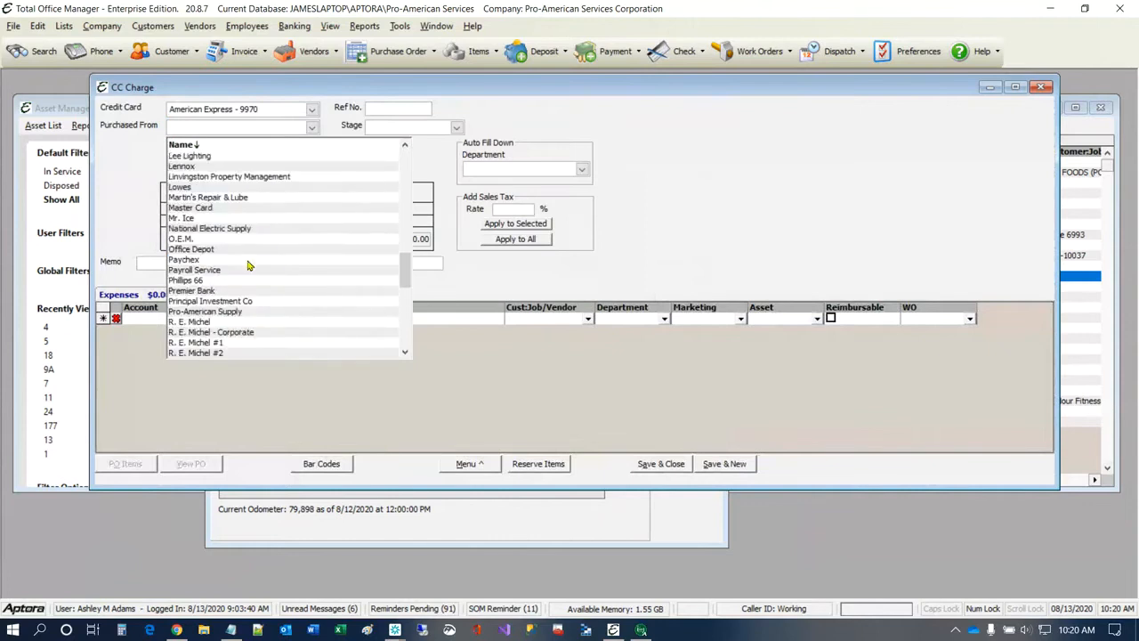
left_click(197, 281)
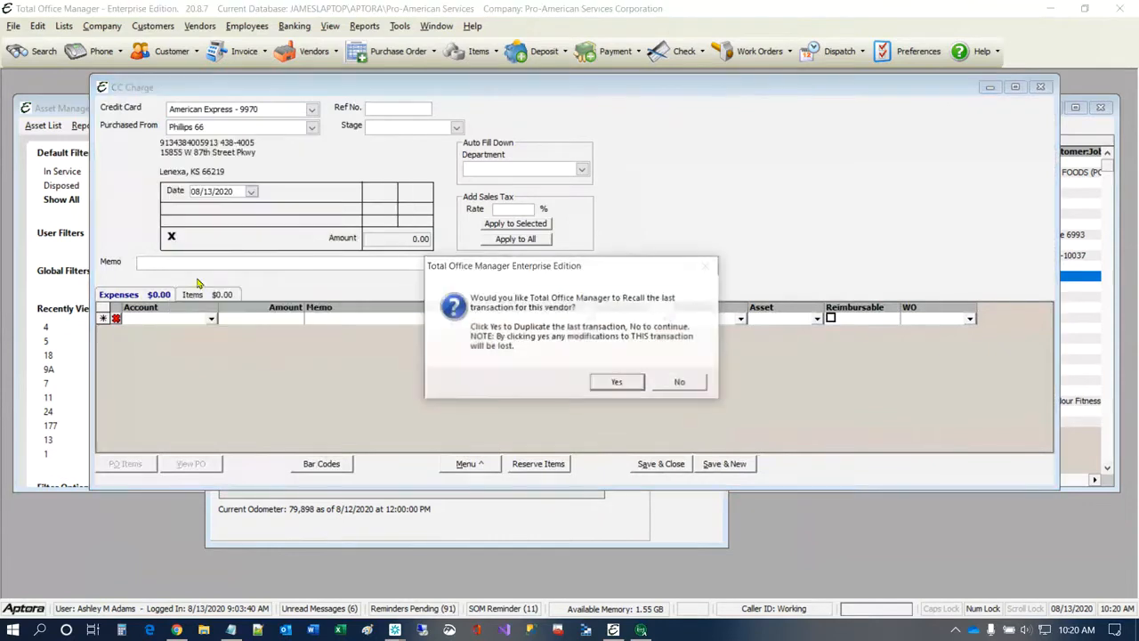
left_click(620, 384)
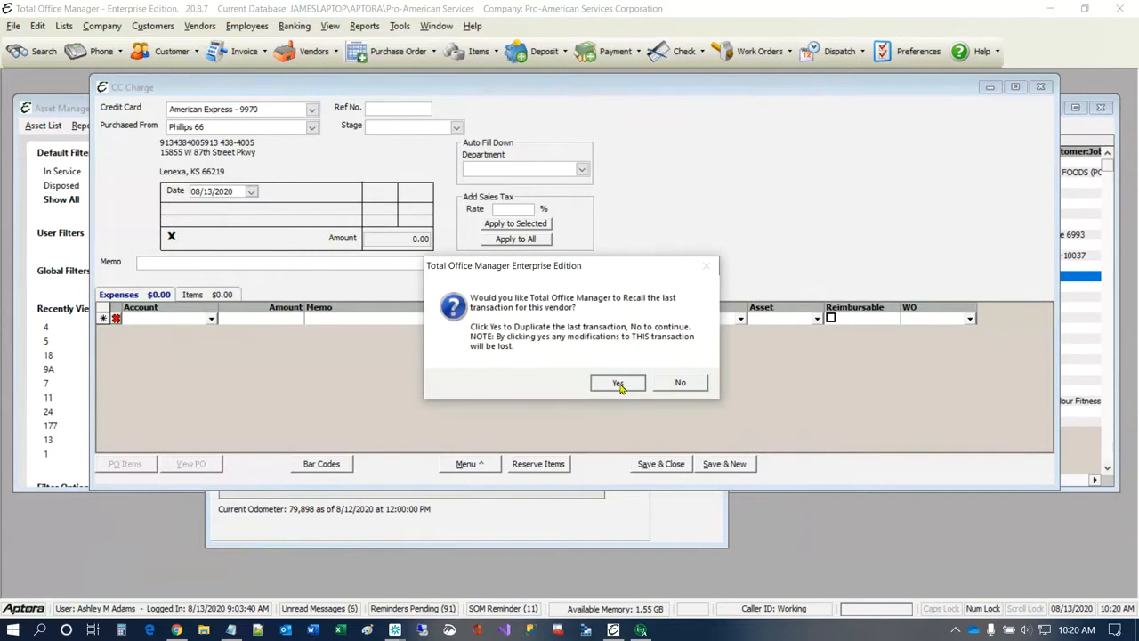
Step: Set the Gas & Oil expense amount to 41.33 and assign the line to the Service Truck #1 asset
left_click(287, 322)
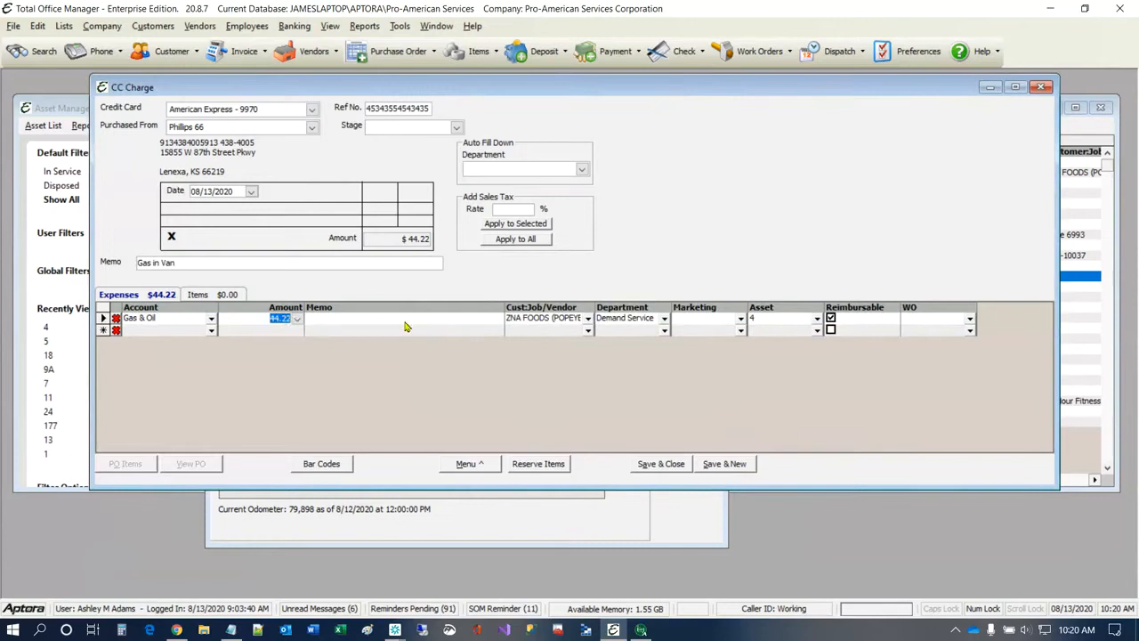
type("41.33")
left_click(818, 322)
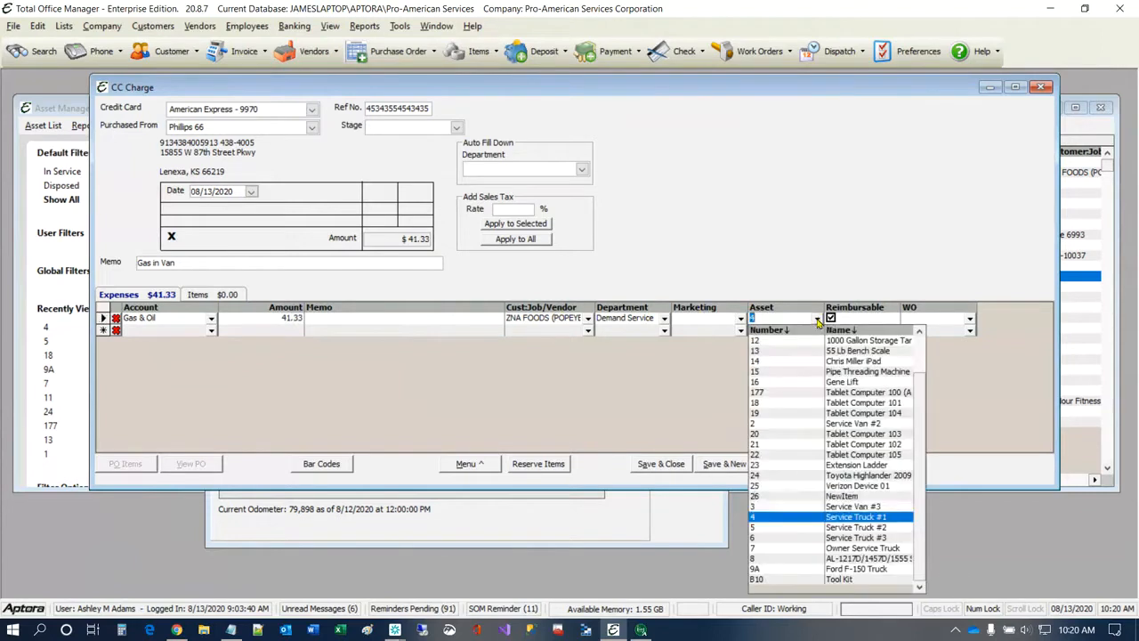
left_click(887, 517)
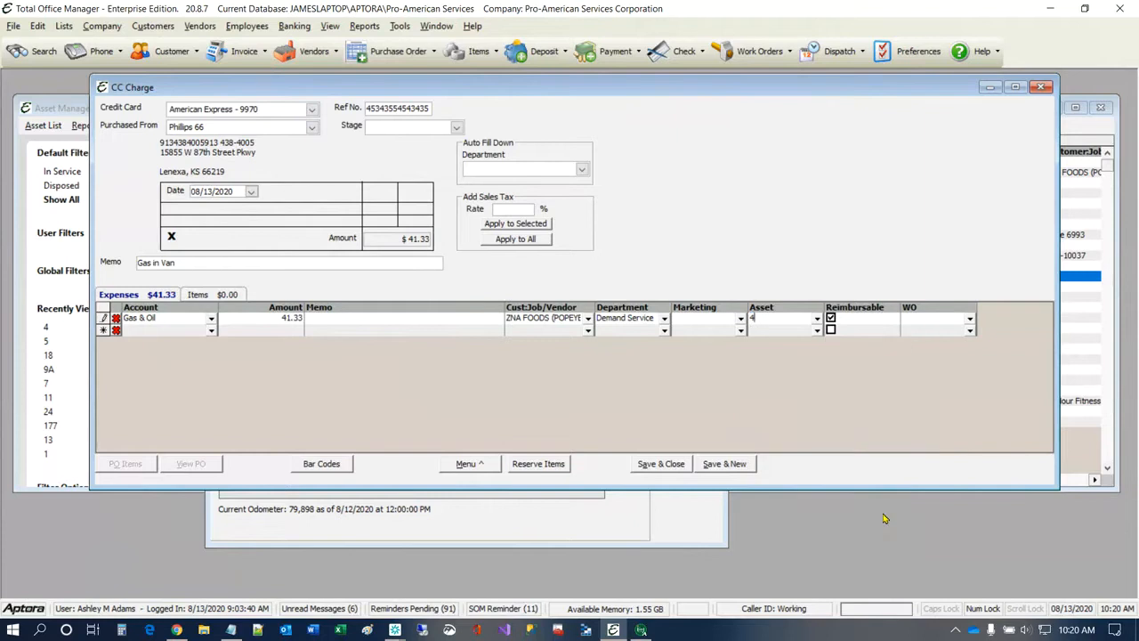
Step: Enter a new reference number, date the charge 02/03/2020, and save and close it with that date
left_click(413, 107)
type("34534543453534")
left_click(252, 191)
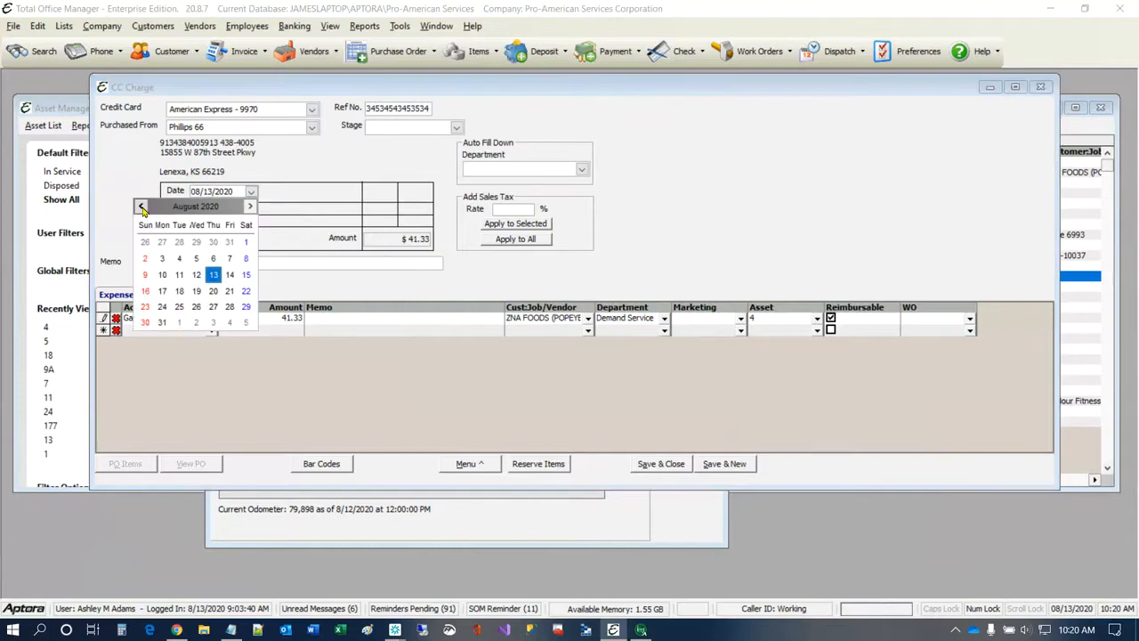
double_click(142, 207)
double_click(140, 207)
double_click(140, 206)
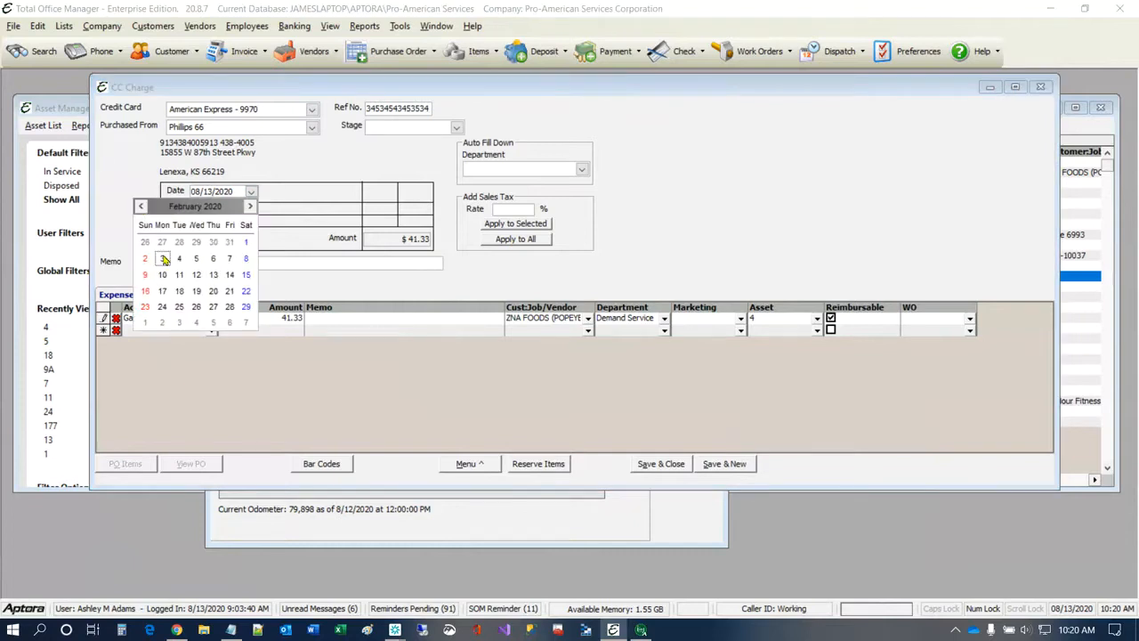
left_click(164, 258)
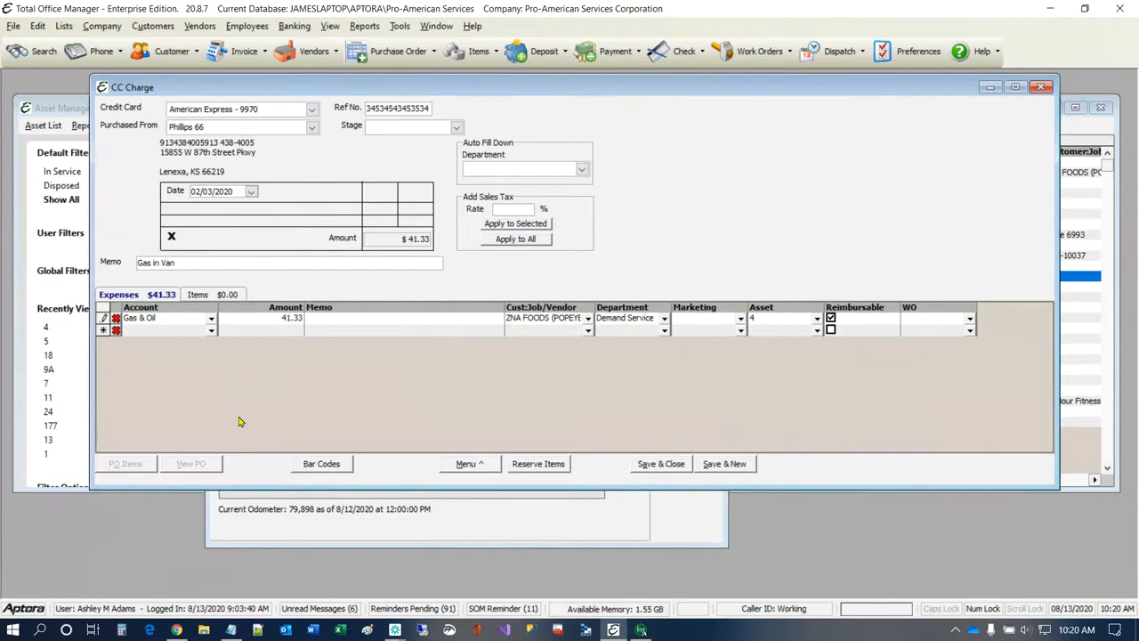
left_click(659, 463)
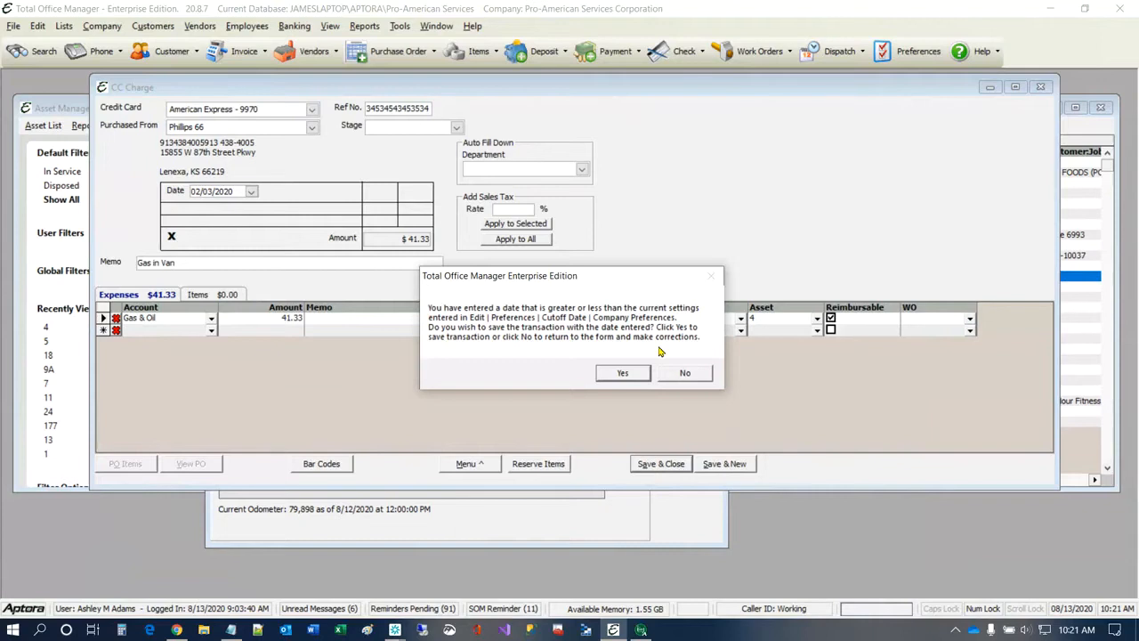
left_click(625, 373)
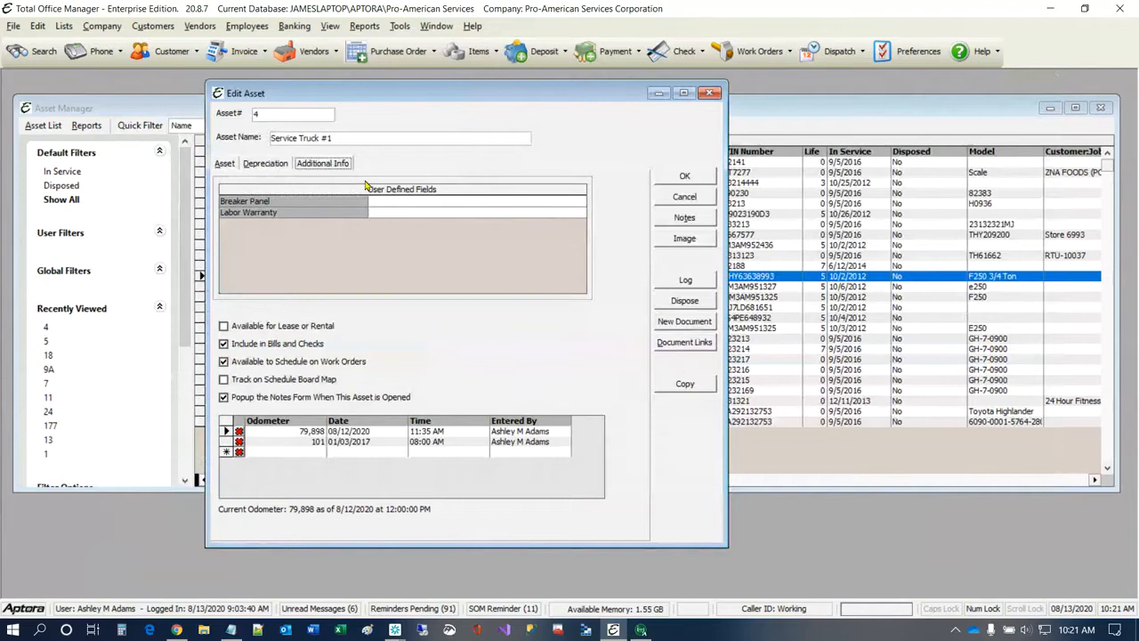
Step: Open the asset history for Service Truck #1 and review its bills and vendor credits, other transactions, and checks
left_click(49, 128)
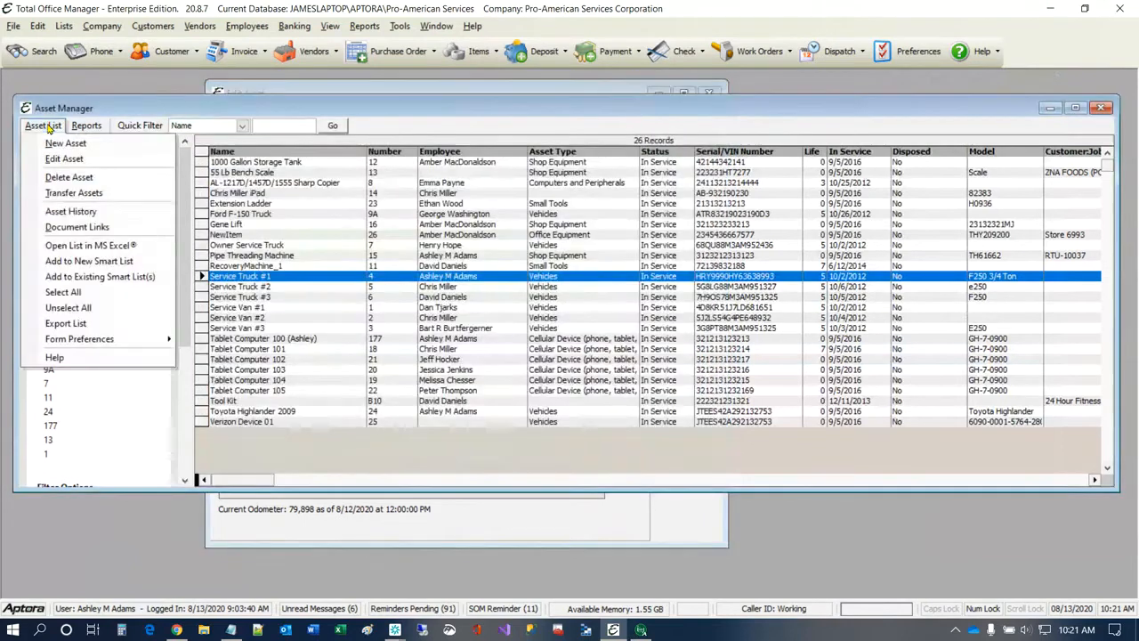
left_click(83, 219)
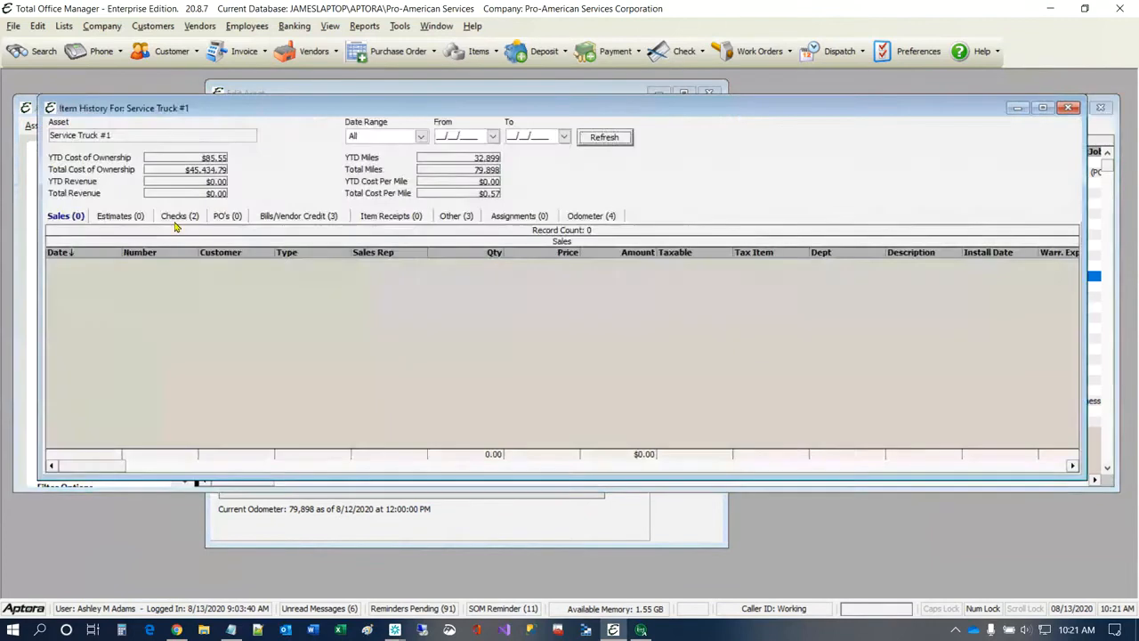
left_click(293, 215)
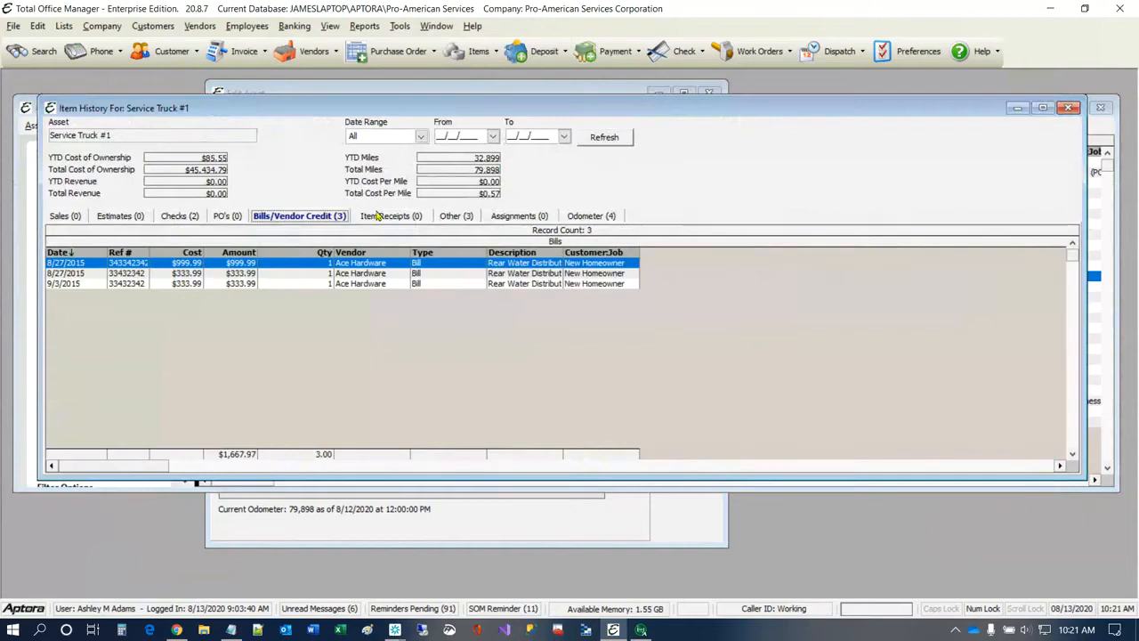
left_click(454, 215)
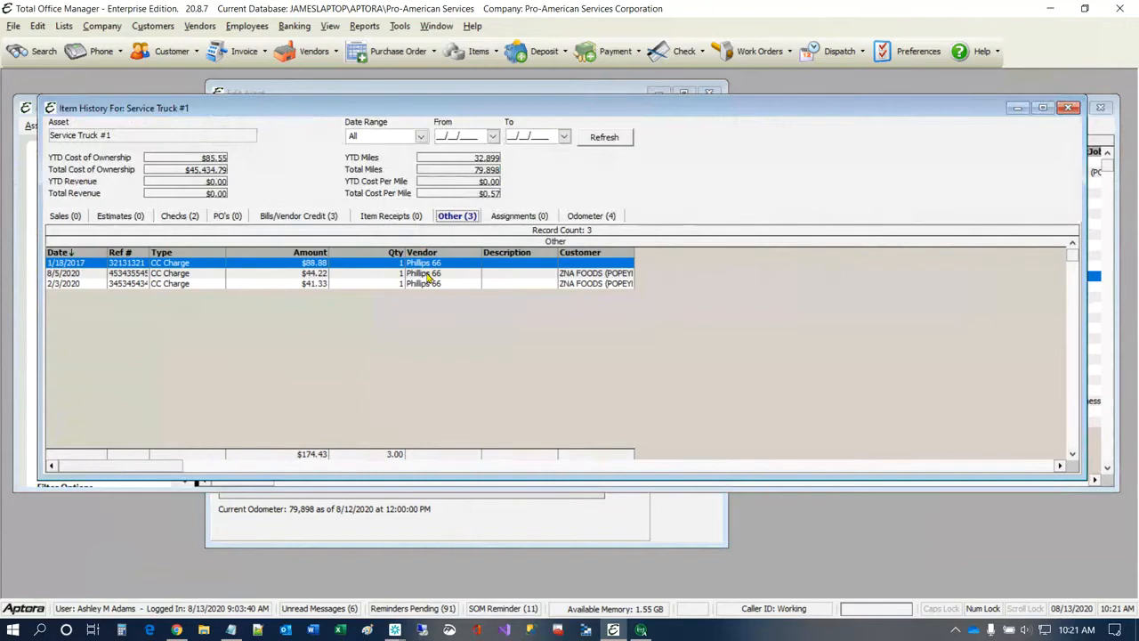
left_click(172, 217)
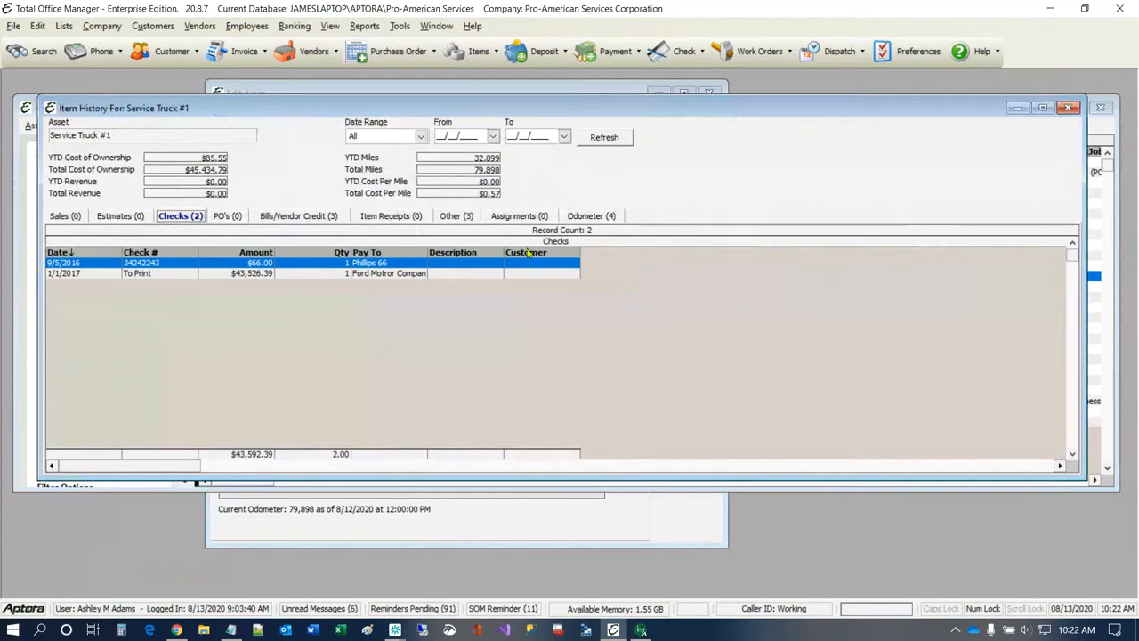
Step: Move the Edit Asset form clear of the history and examine the truck's odometer records
left_click(561, 517)
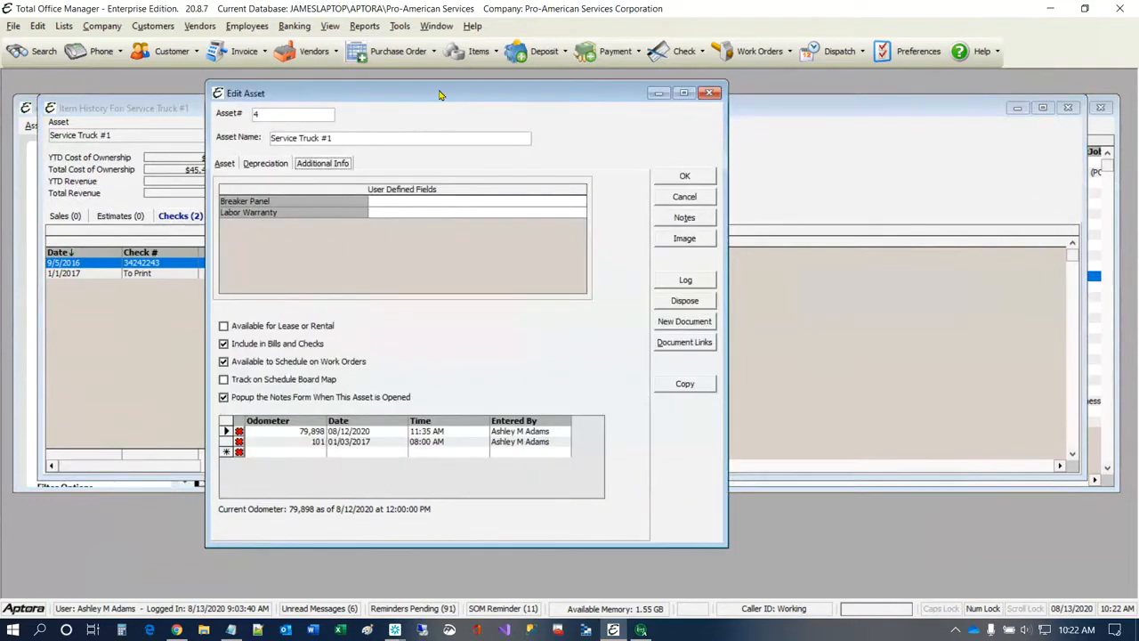
left_click_drag(442, 95, 489, 307)
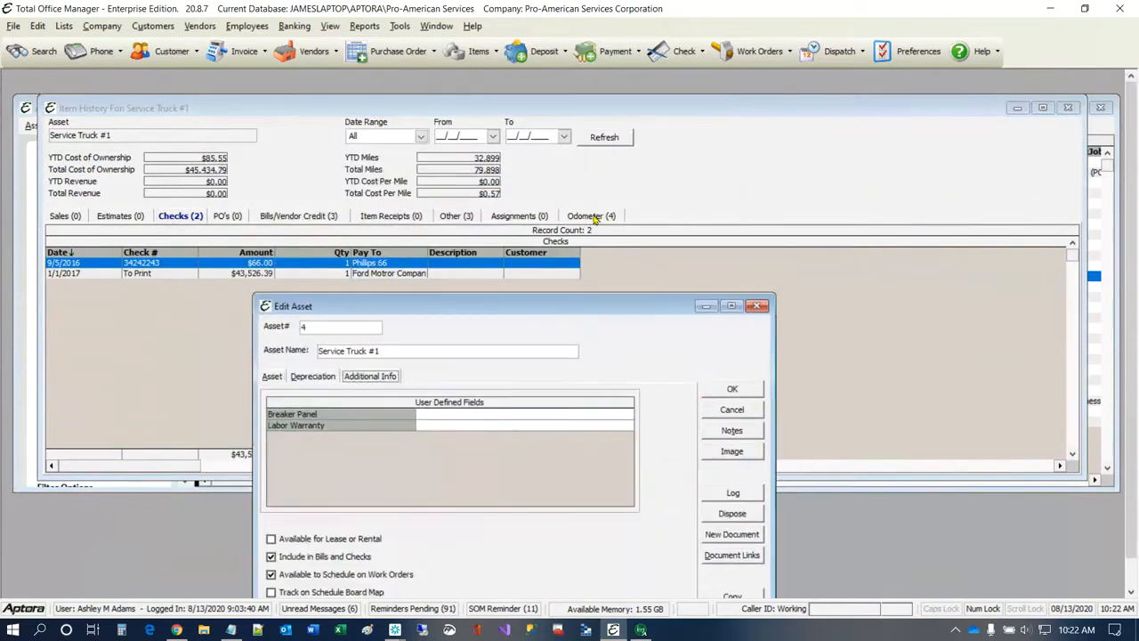
left_click(594, 217)
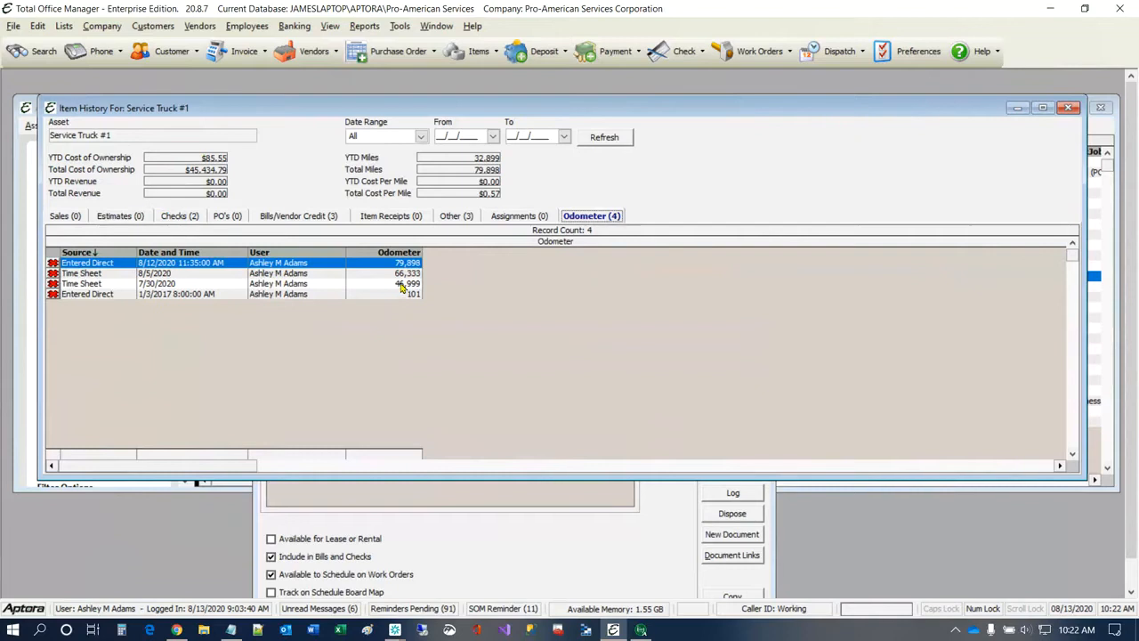
Step: Add an odometer reading of 303 dated 02/02/2017 to the Service Truck #1 asset
left_click(647, 503)
left_click_drag(661, 302, 966, 91)
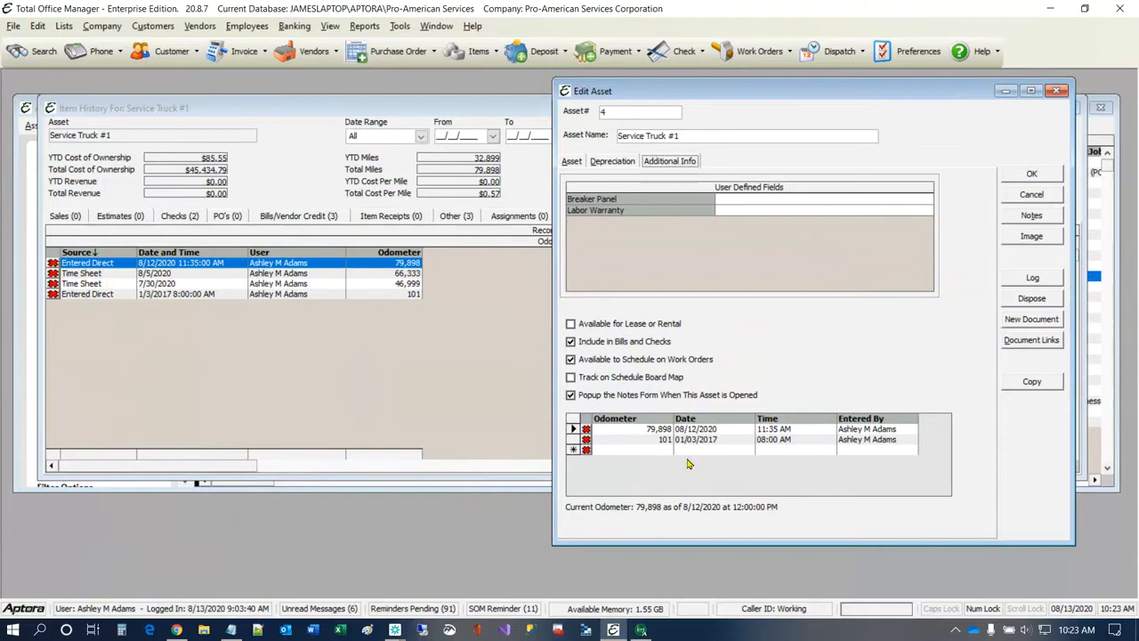
left_click(654, 452)
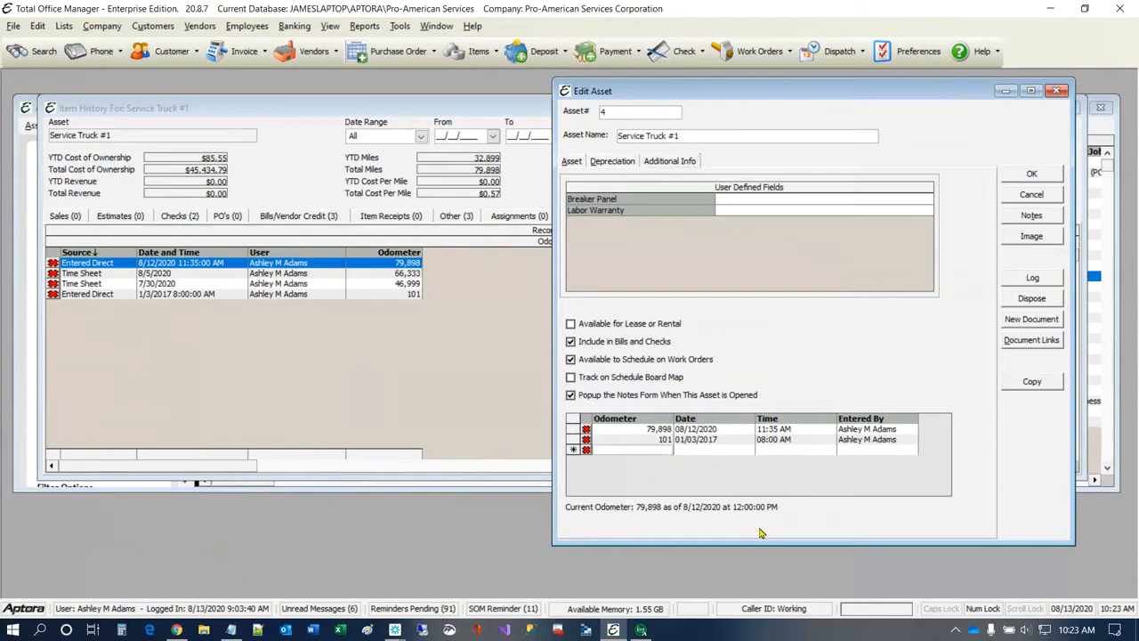
type("801")
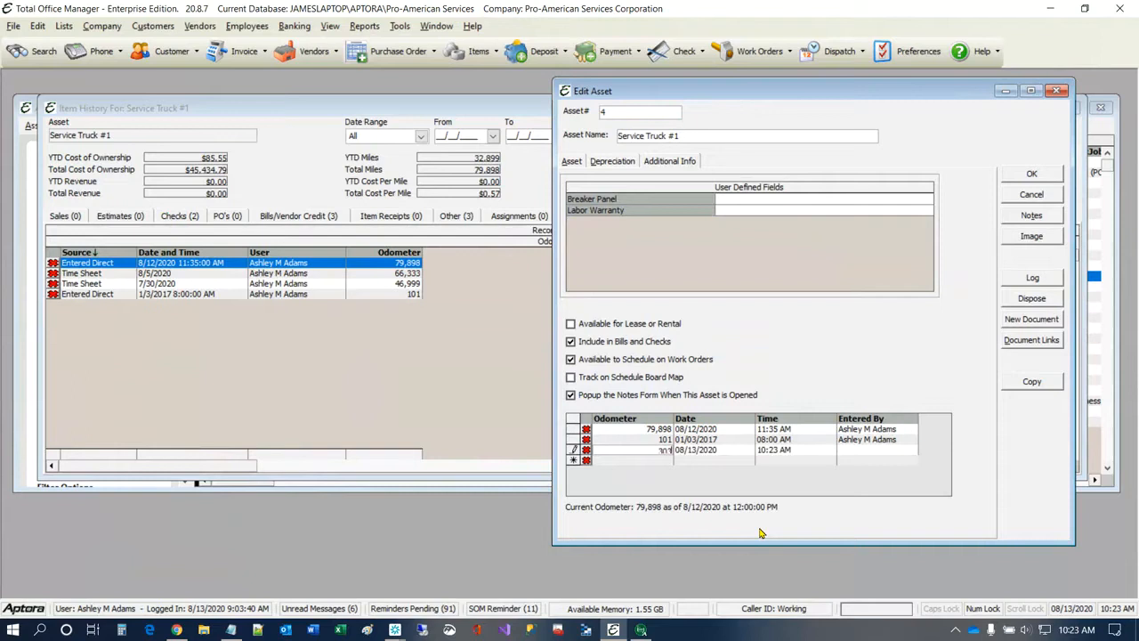
left_click(726, 451)
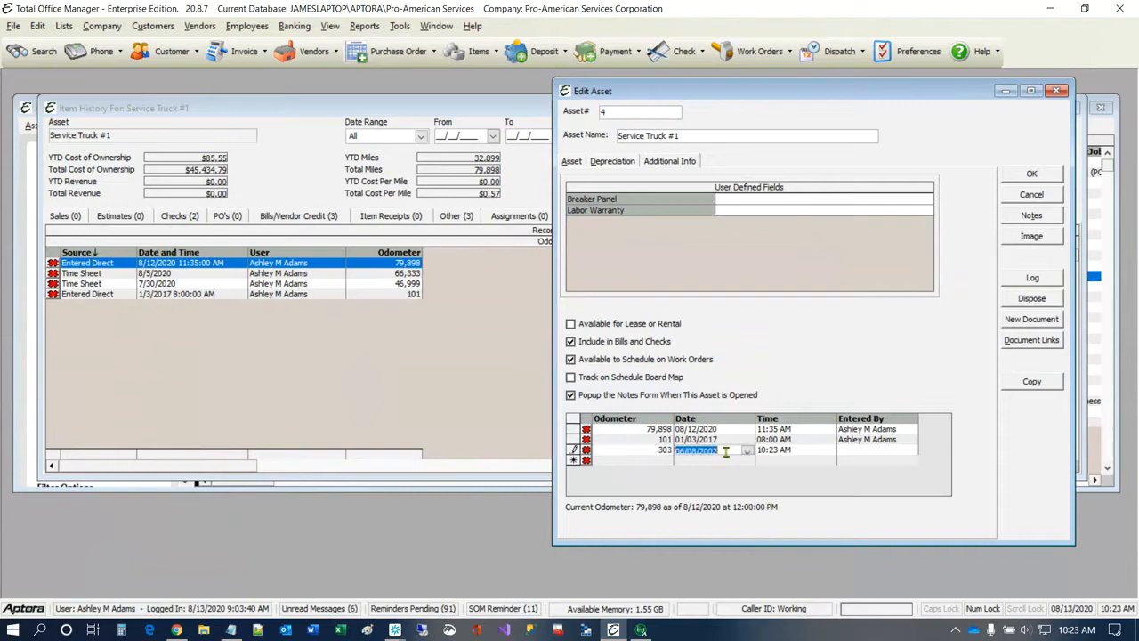
type("02/02/2017")
Step: Add an odometer reading of 4,452 dated 05/09/2017, and save and close the asset
left_click(658, 461)
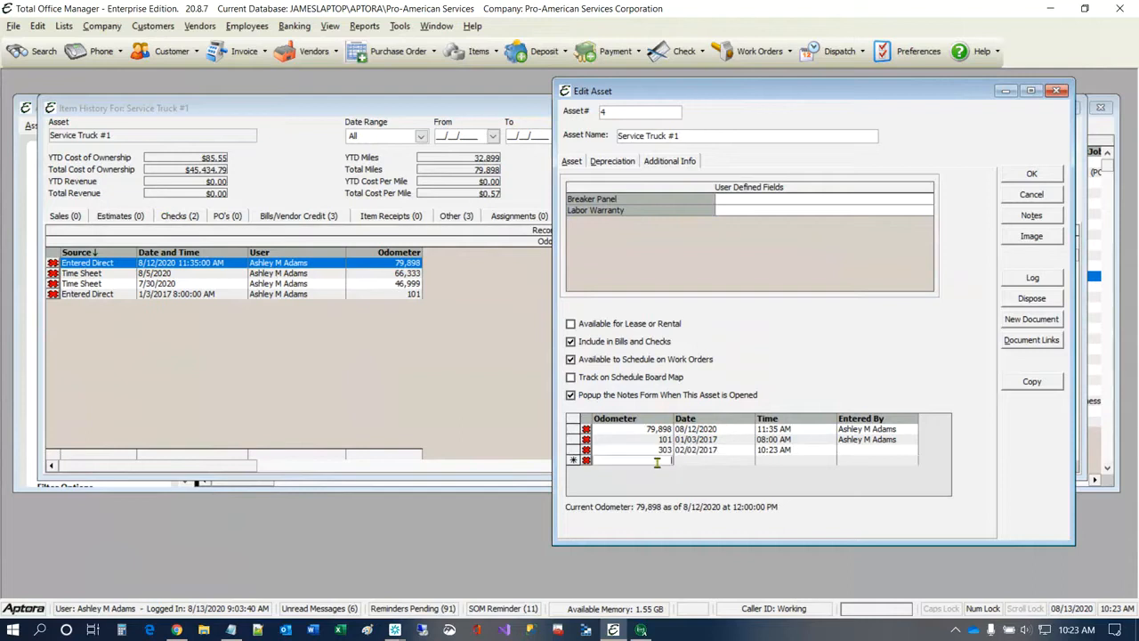
type("44")
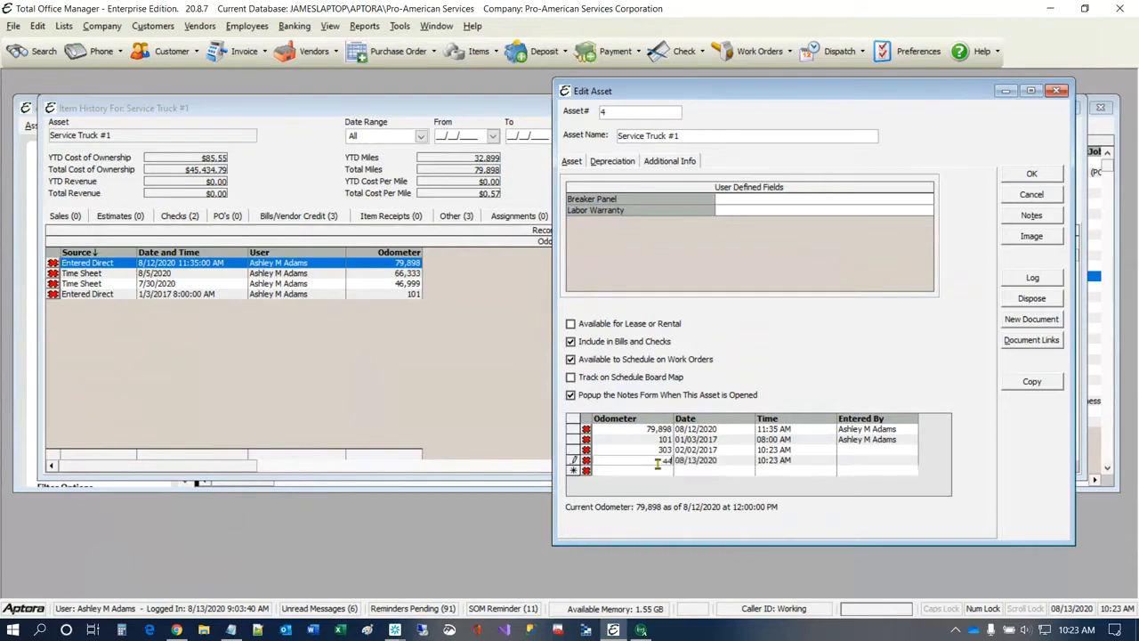
type("53")
left_click(714, 462)
type("05/09/")
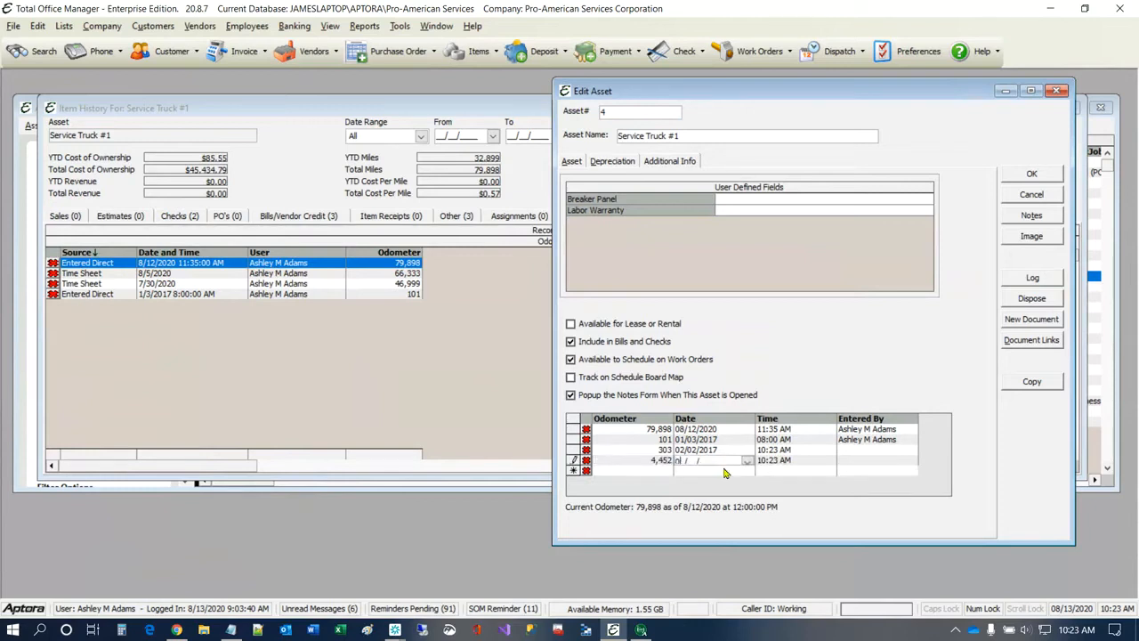
type("2017")
left_click(1033, 181)
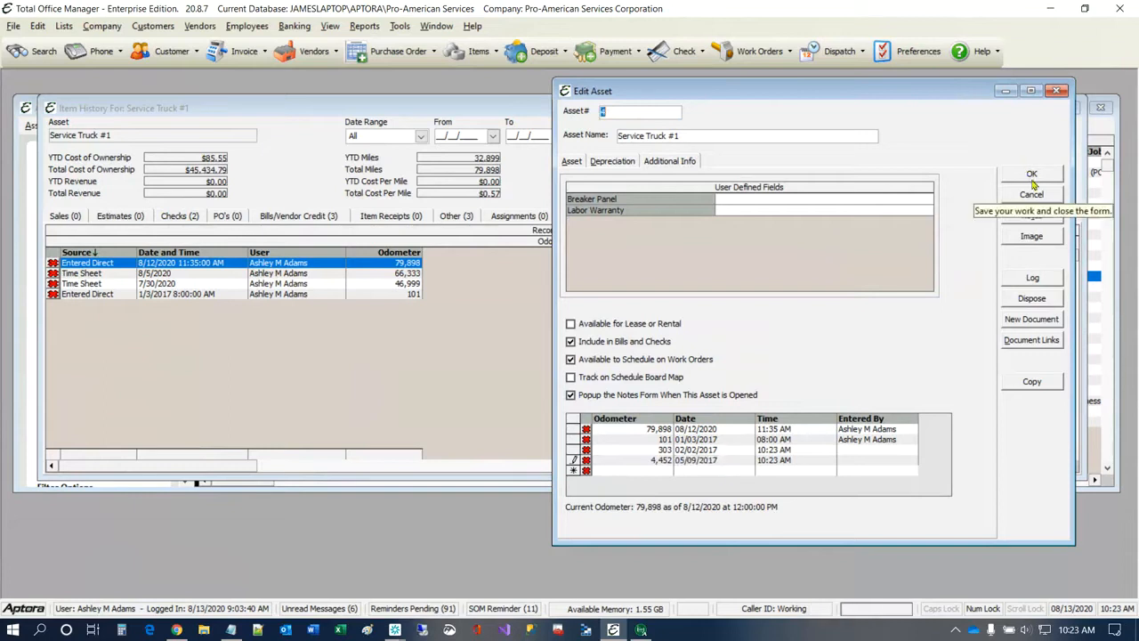
left_click(1033, 180)
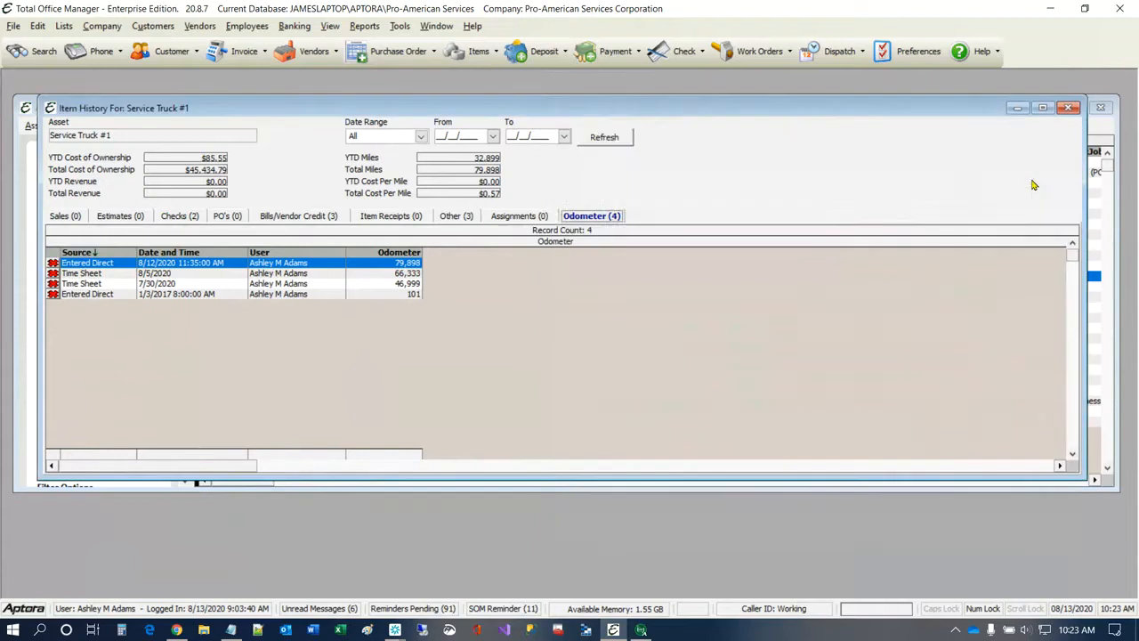
Step: Refresh the truck's history, check its odometer and sales records, and close the history
left_click(607, 140)
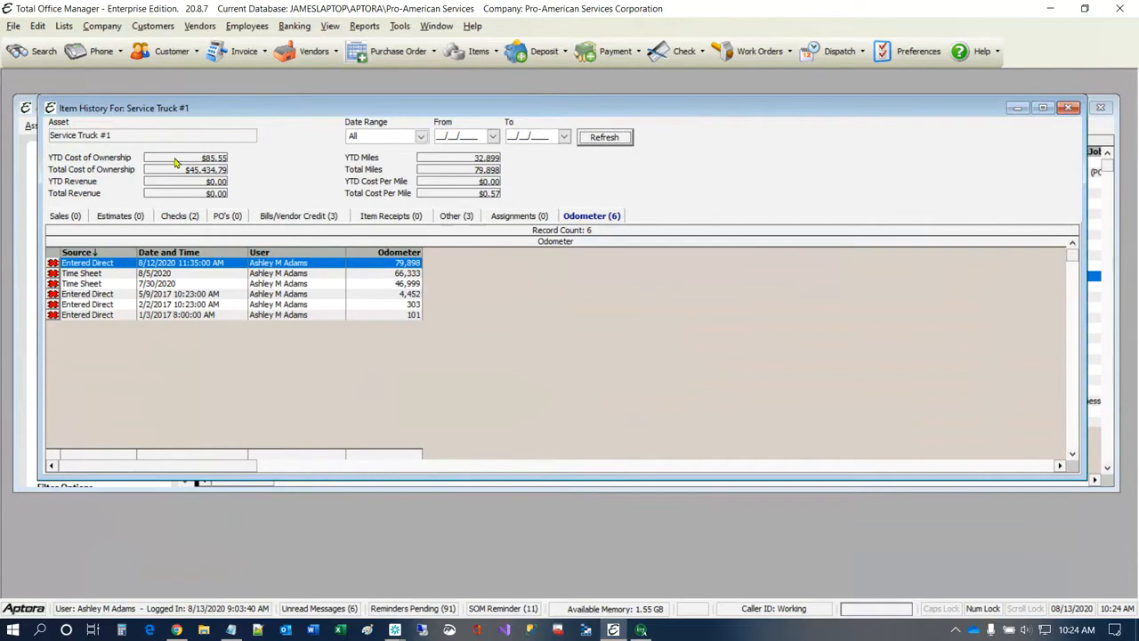
left_click(78, 223)
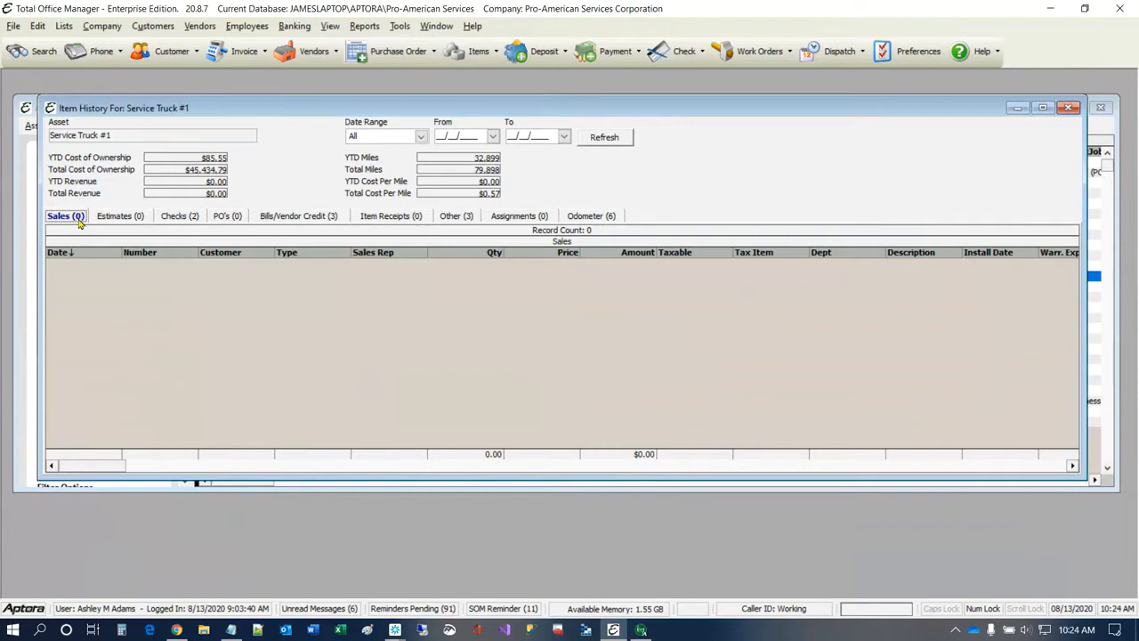
left_click(1070, 108)
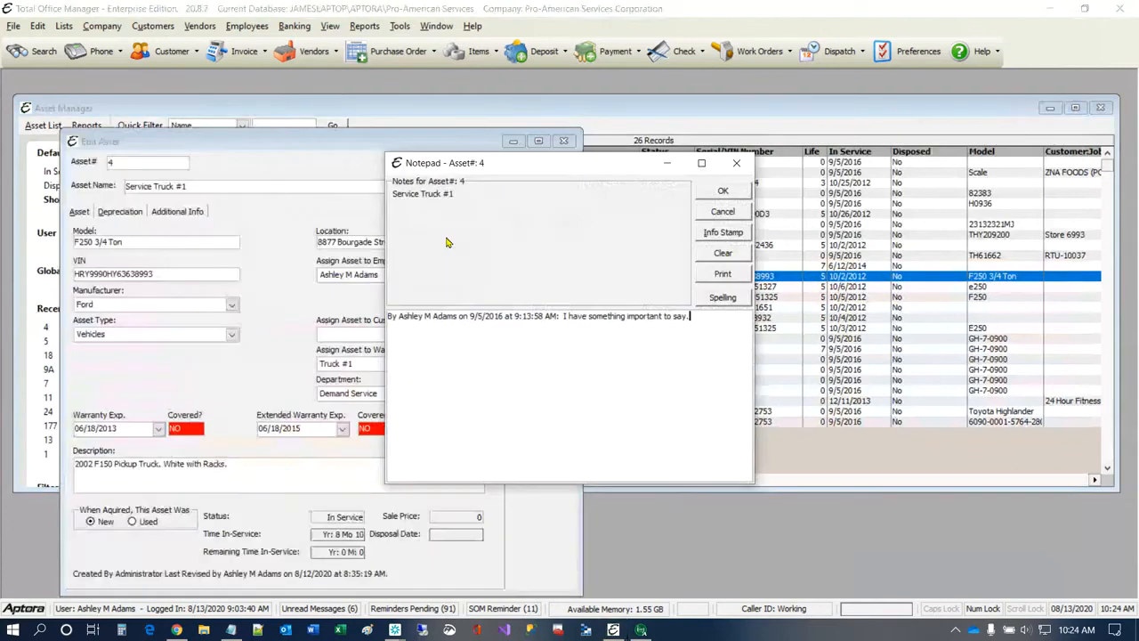
Step: Dismiss the reopened Service Truck #1 asset's notes and view its additional info, including the user-defined fields
left_click(743, 195)
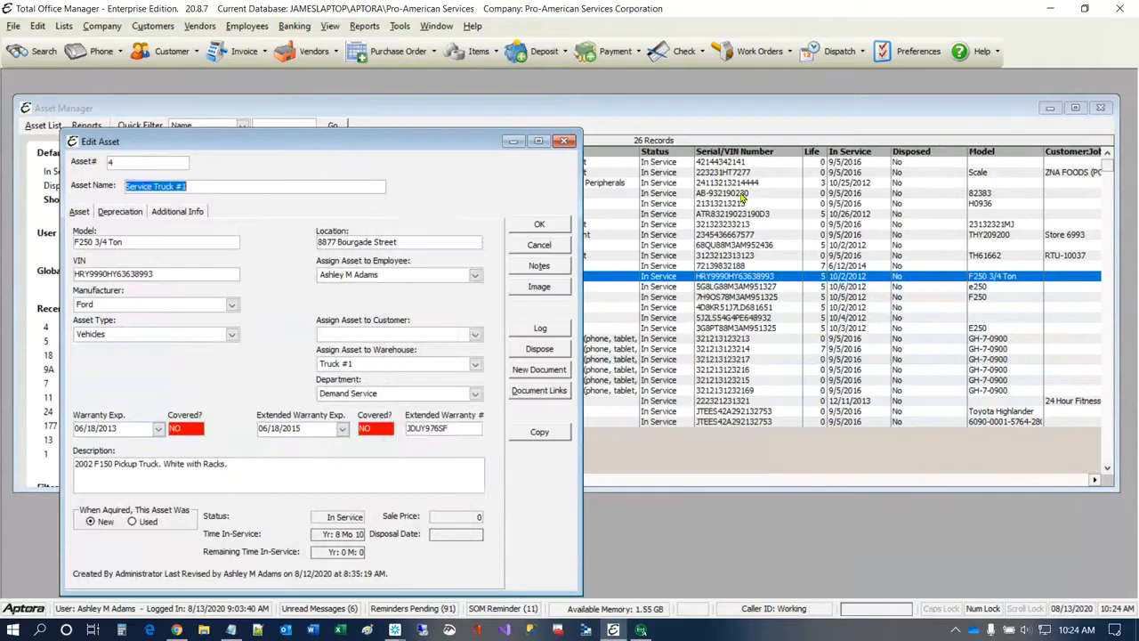
left_click(177, 211)
left_click_drag(247, 190, 382, 145)
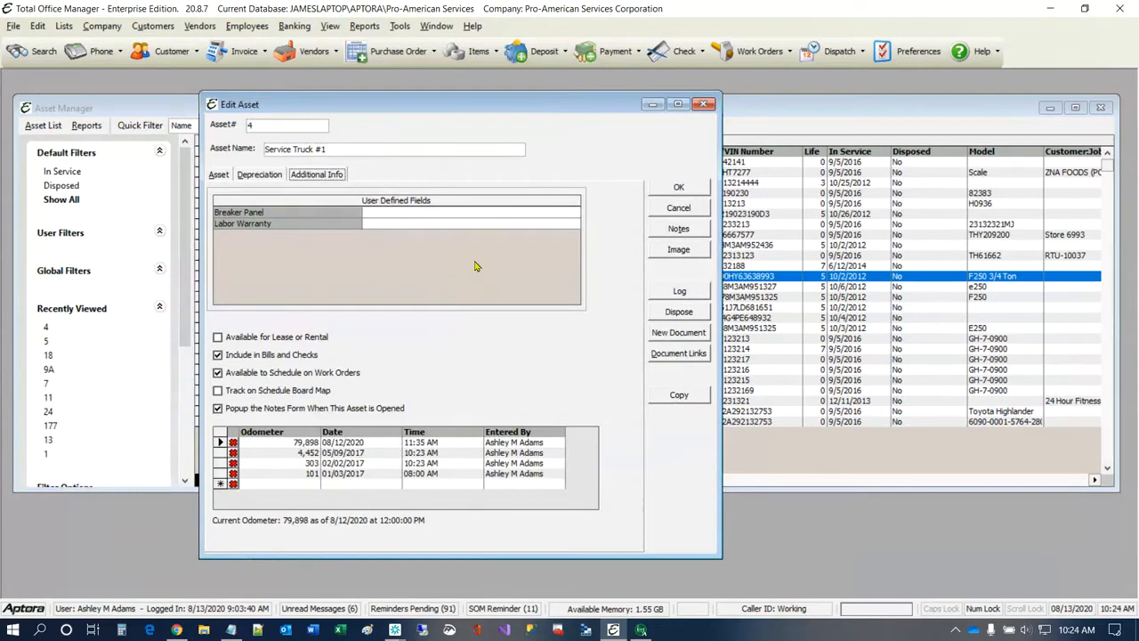
left_click_drag(544, 108, 772, 109)
Step: Open the User Defined Field List and stop the Breaker Panel field from displaying on asset forms
left_click(63, 26)
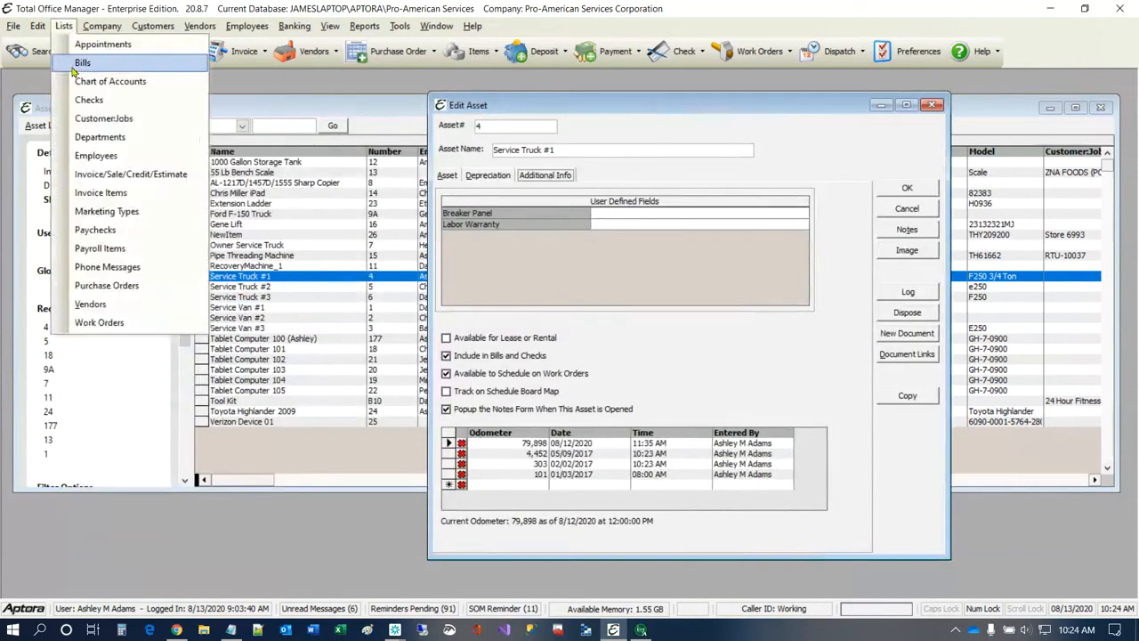
left_click(102, 26)
mouse_move(242, 578)
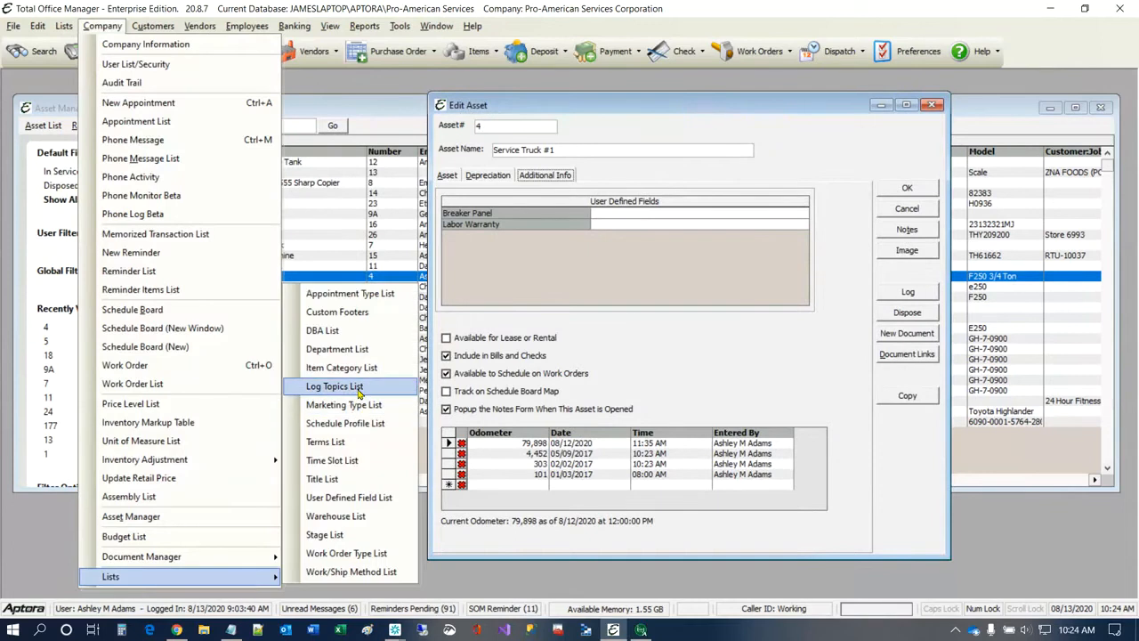
left_click(361, 499)
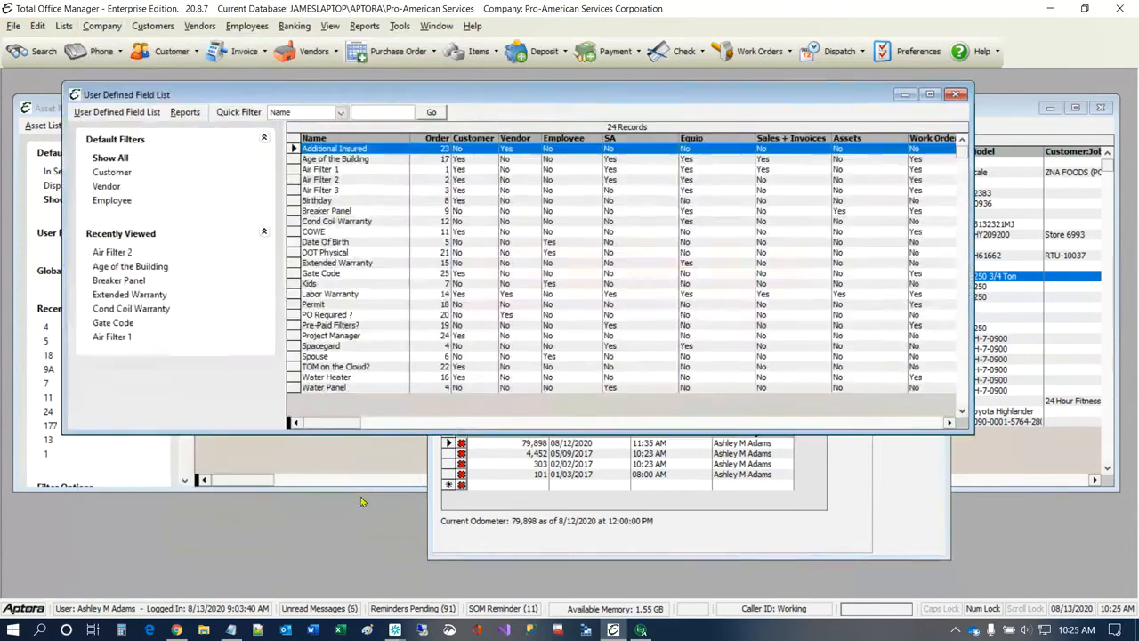
double_click(334, 211)
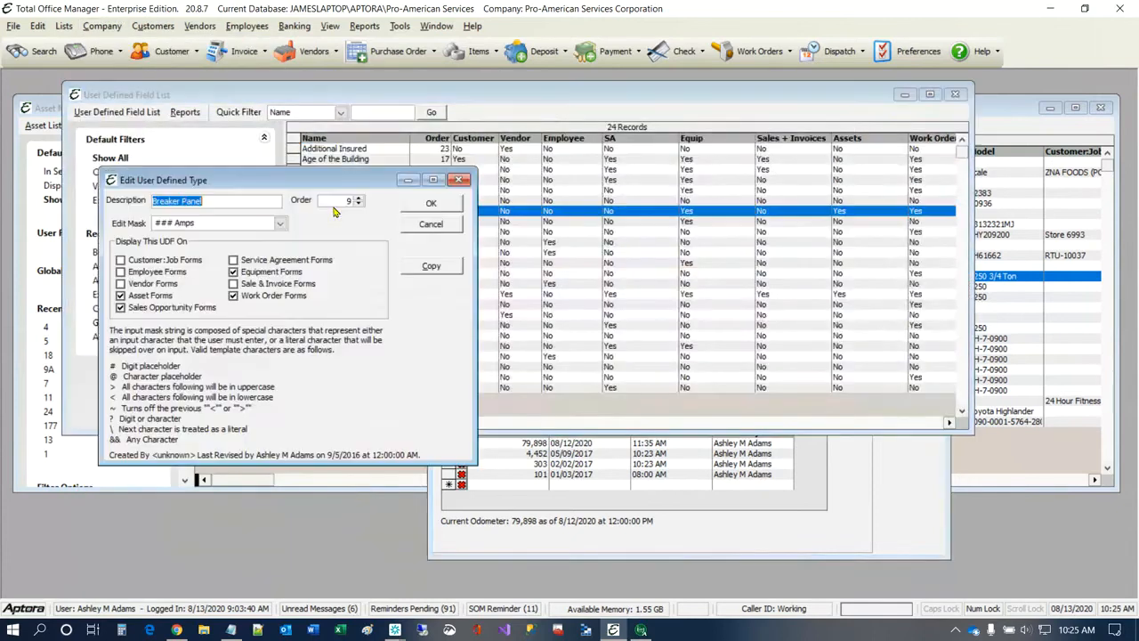
left_click(150, 296)
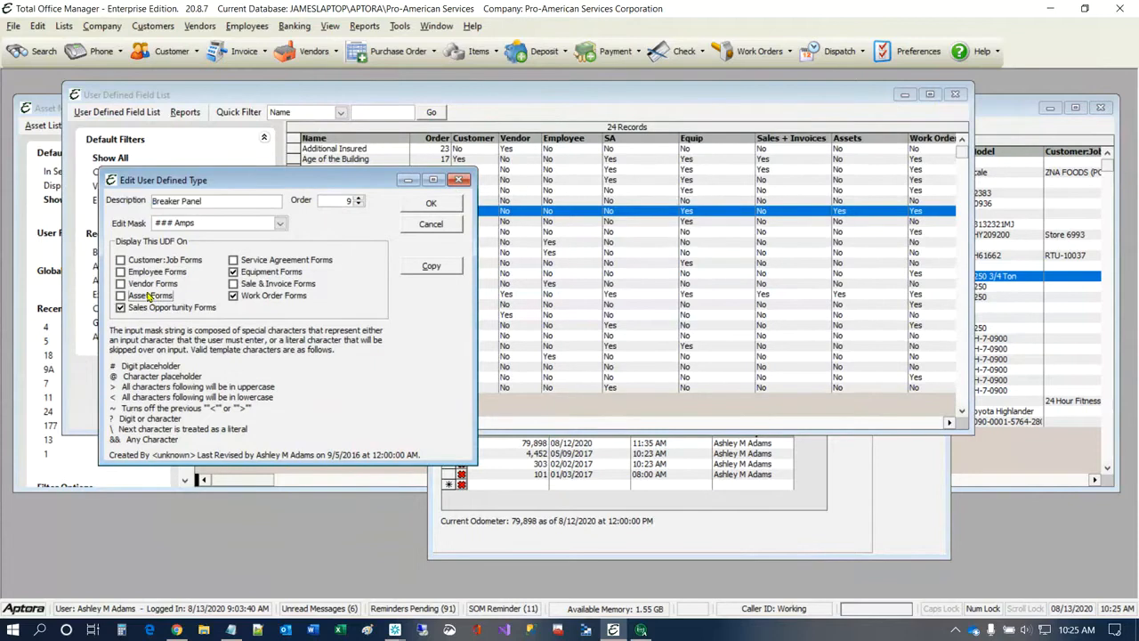
left_click(435, 205)
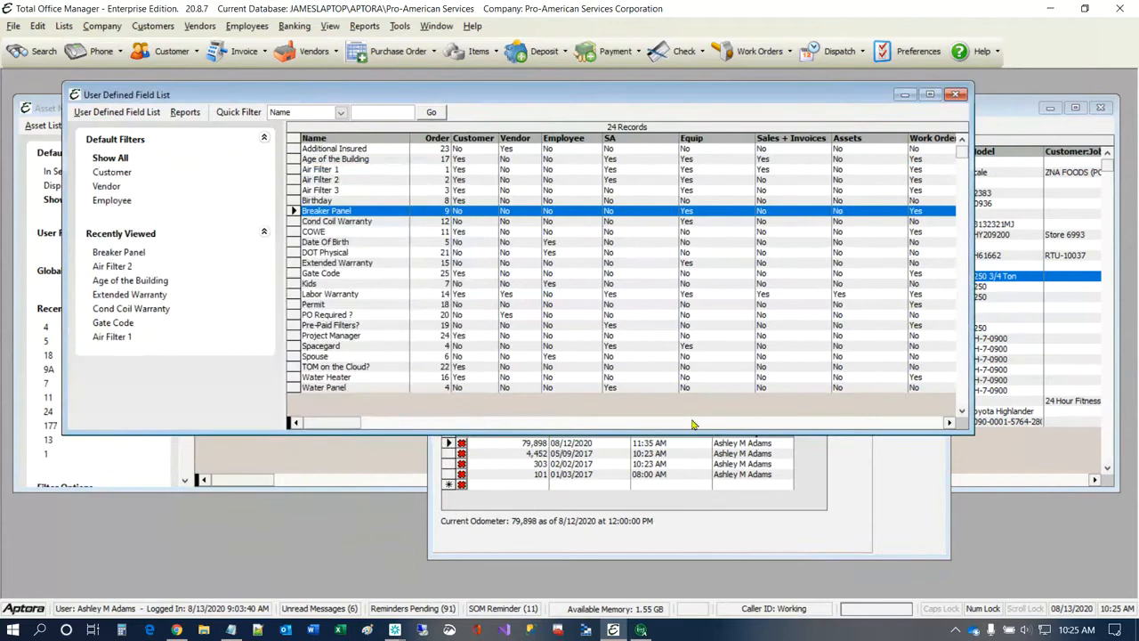
Step: Edit the Labor Warranty user-defined field so it does not display on asset forms, and save it
left_click(889, 469)
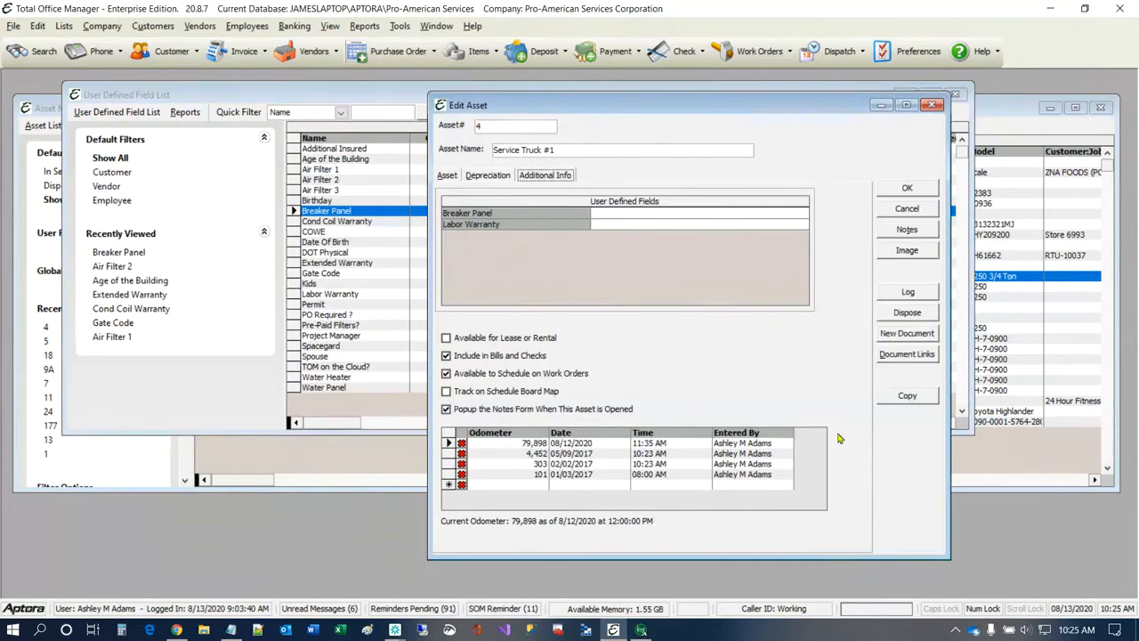
left_click(362, 266)
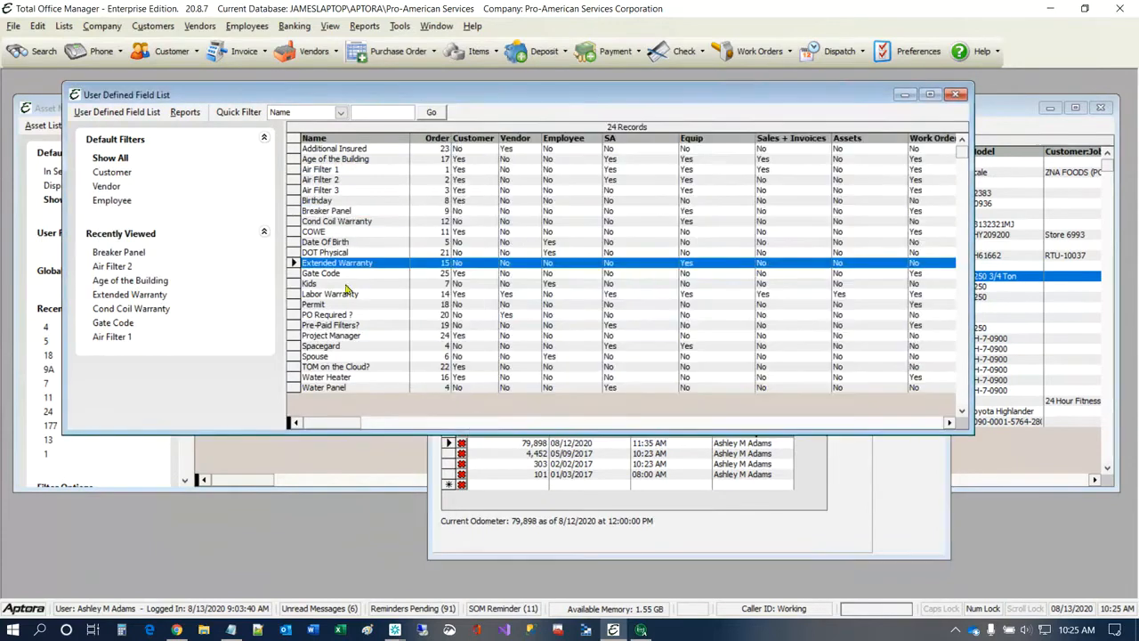
double_click(347, 294)
left_click(169, 315)
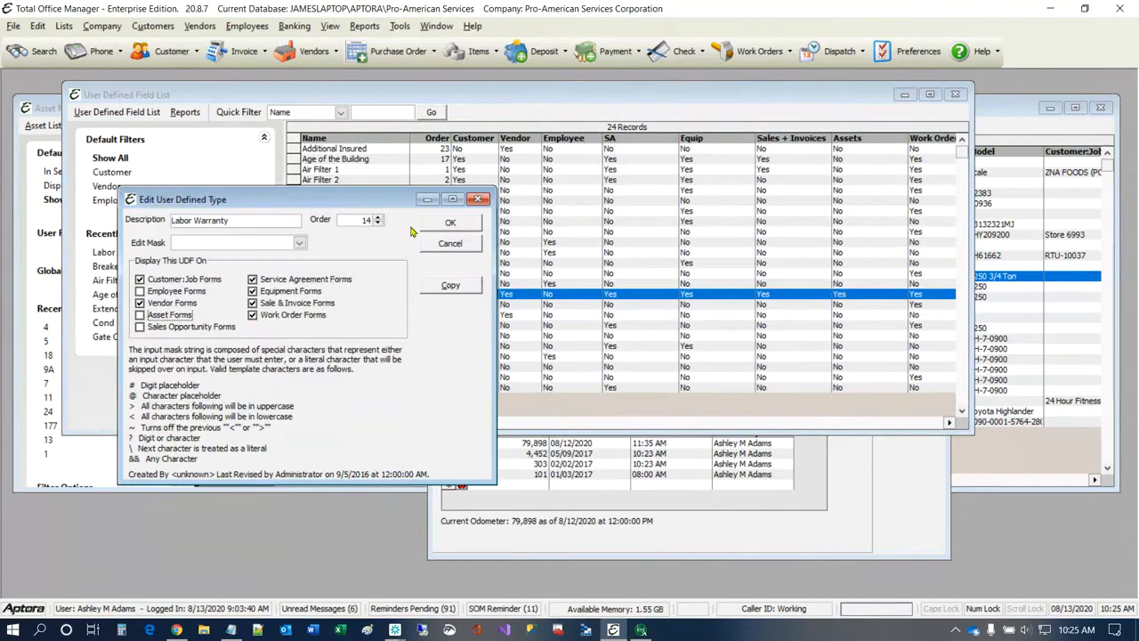
left_click(443, 223)
Step: Start a new user-defined field with the description License Renewal
right_click(393, 201)
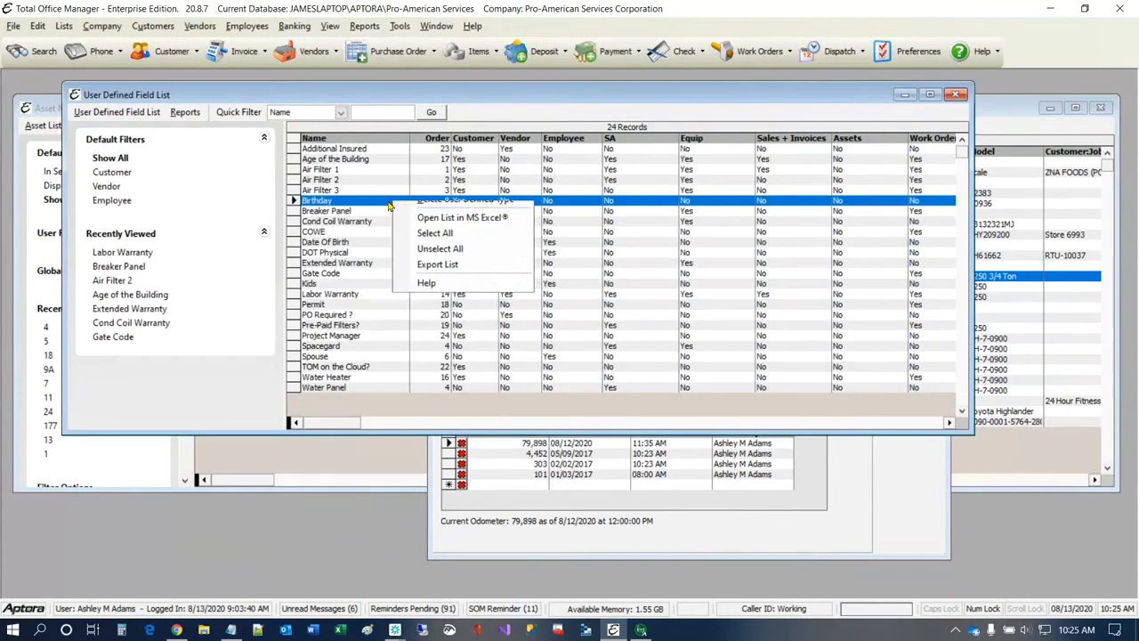
left_click(423, 212)
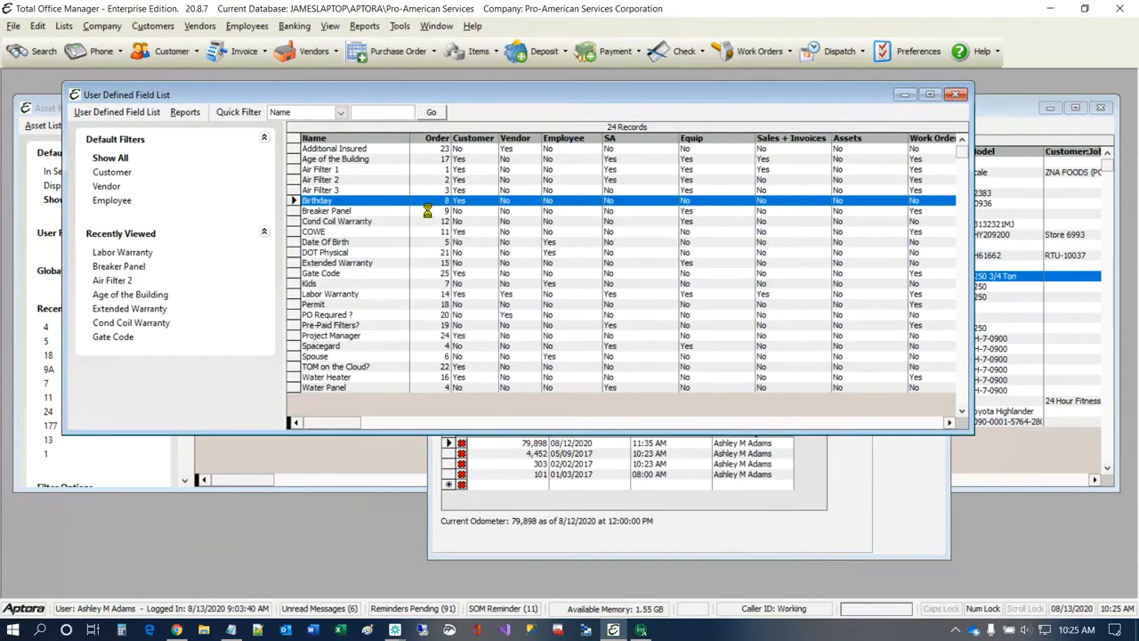
key("alt+Tab")
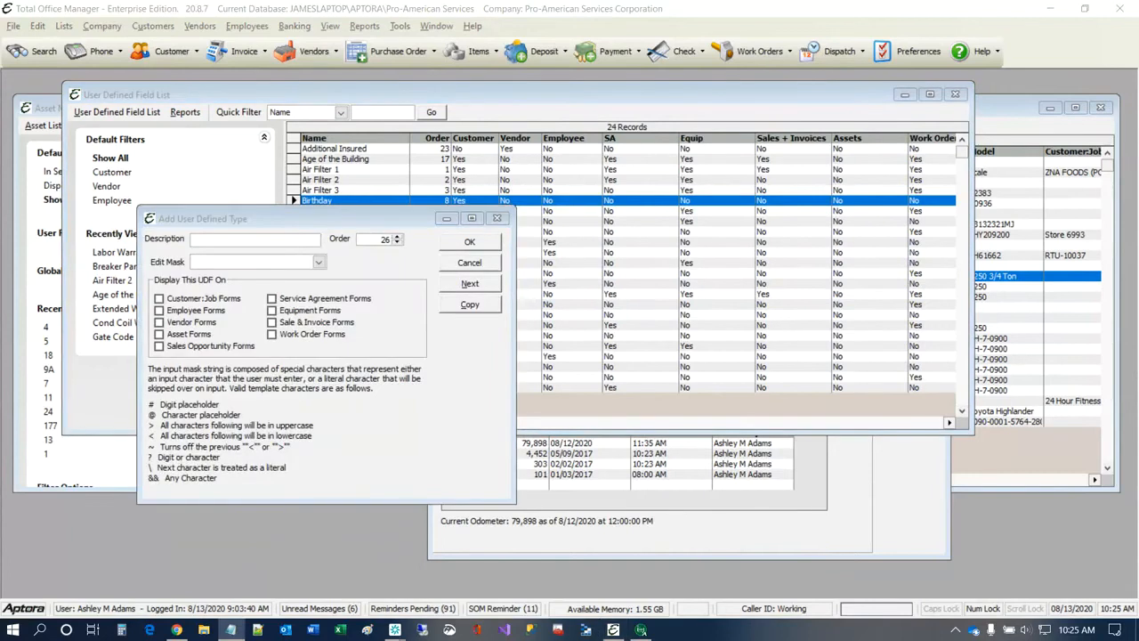
left_click(250, 238)
key("ctrl+v")
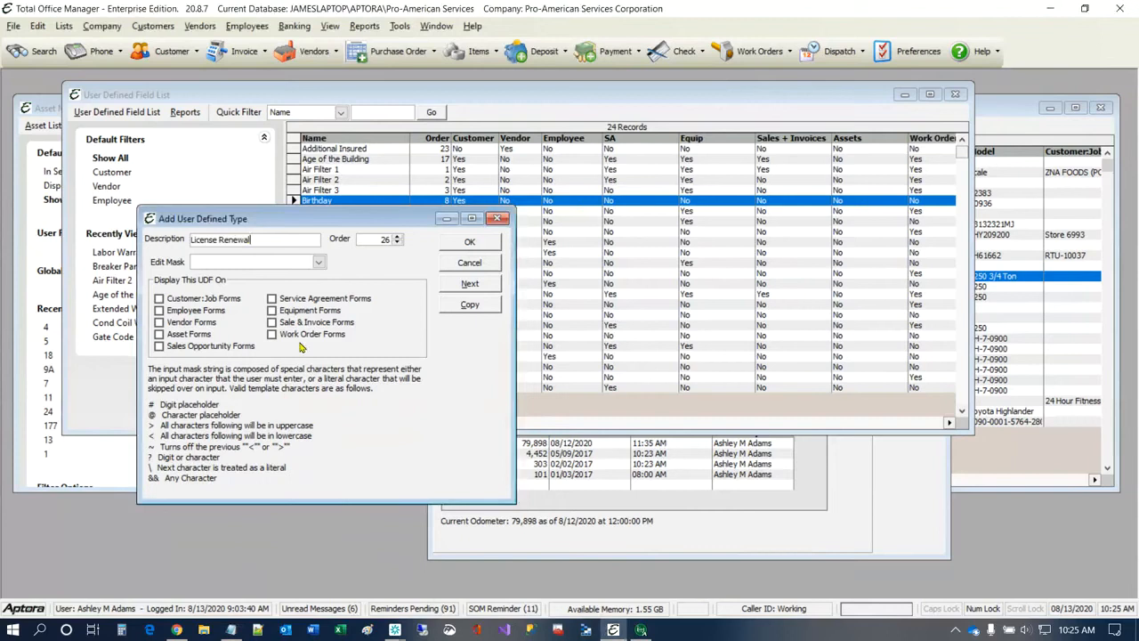
Step: Give the License Renewal field the date edit mask ##/##/####, display it on asset forms, and save it
left_click(319, 264)
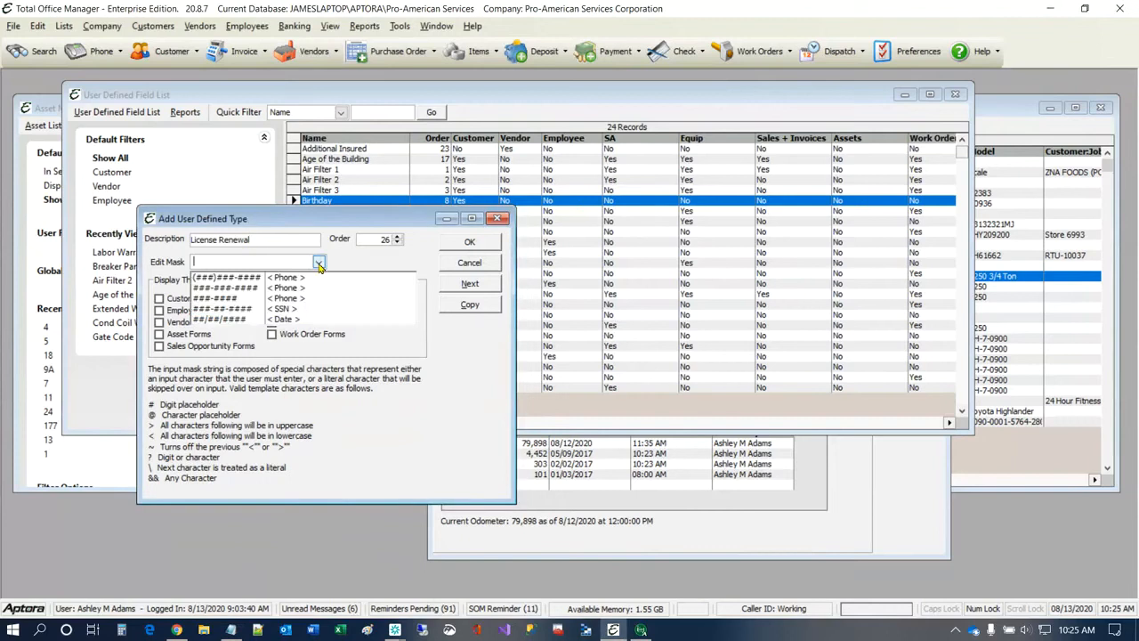
left_click(225, 319)
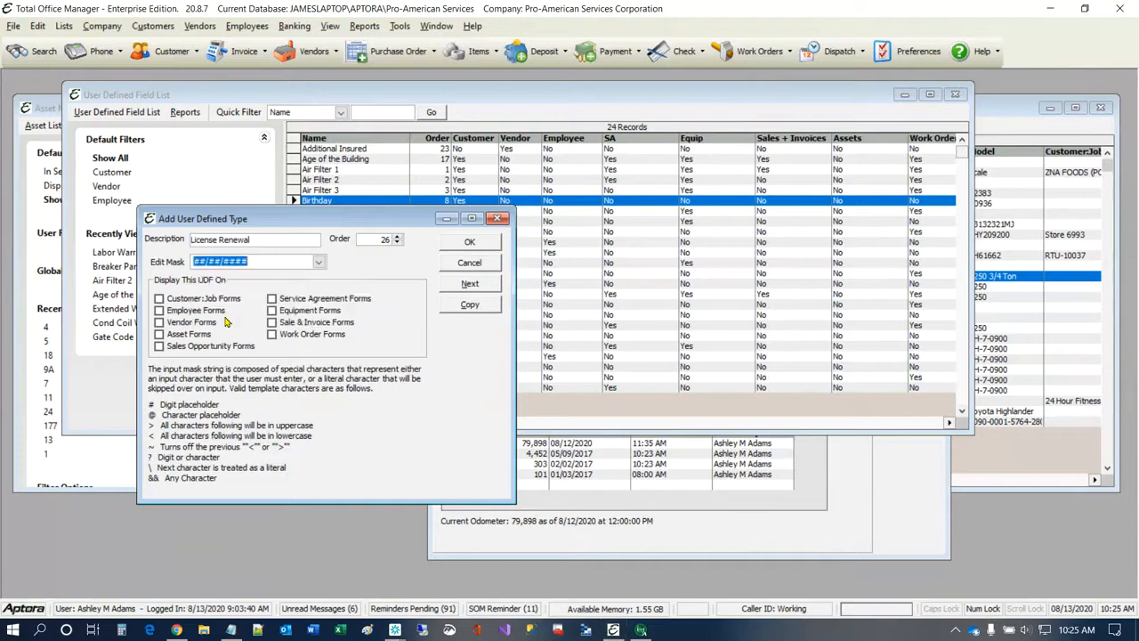
left_click(167, 335)
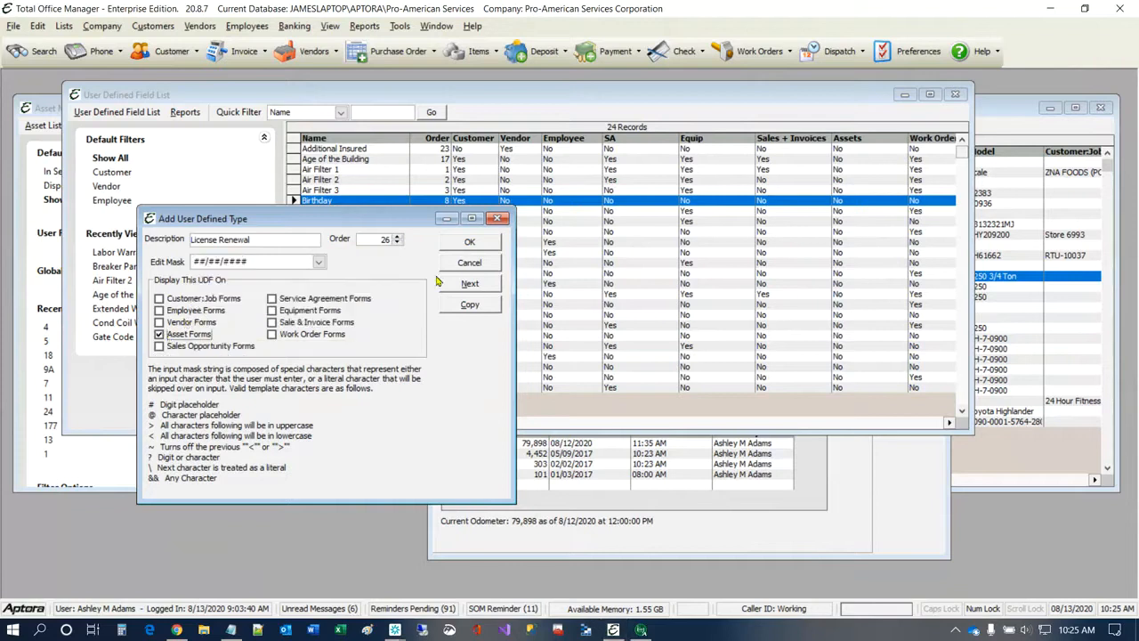
left_click(462, 284)
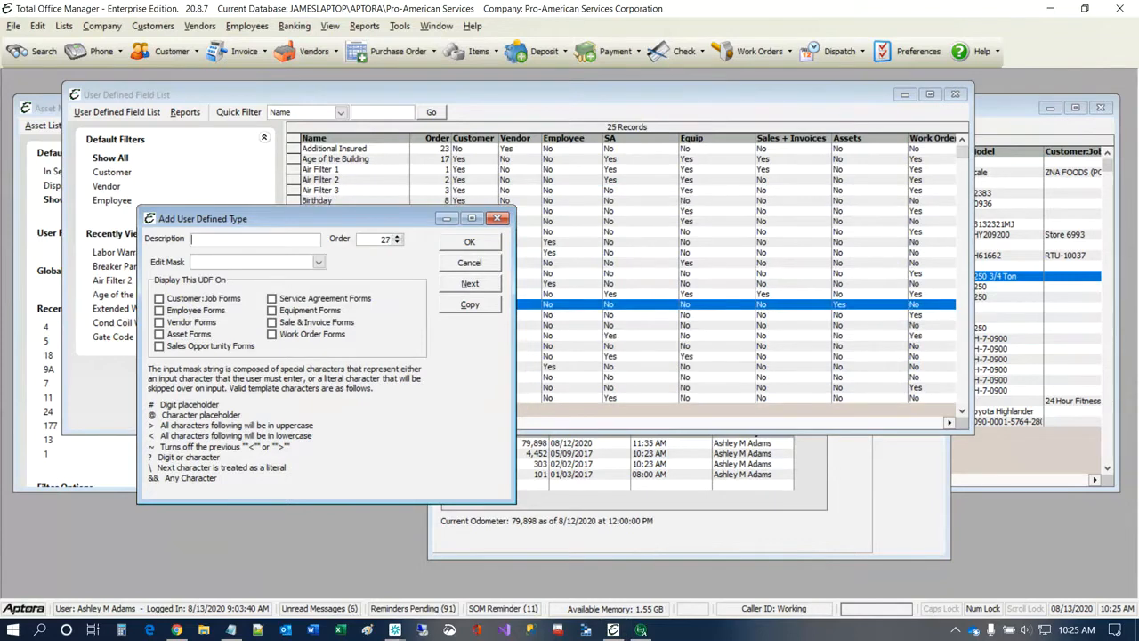
Step: Add a Last Inspection user-defined field with the date mask ##/##/####, shown on asset forms, and save it
key("alt+Tab")
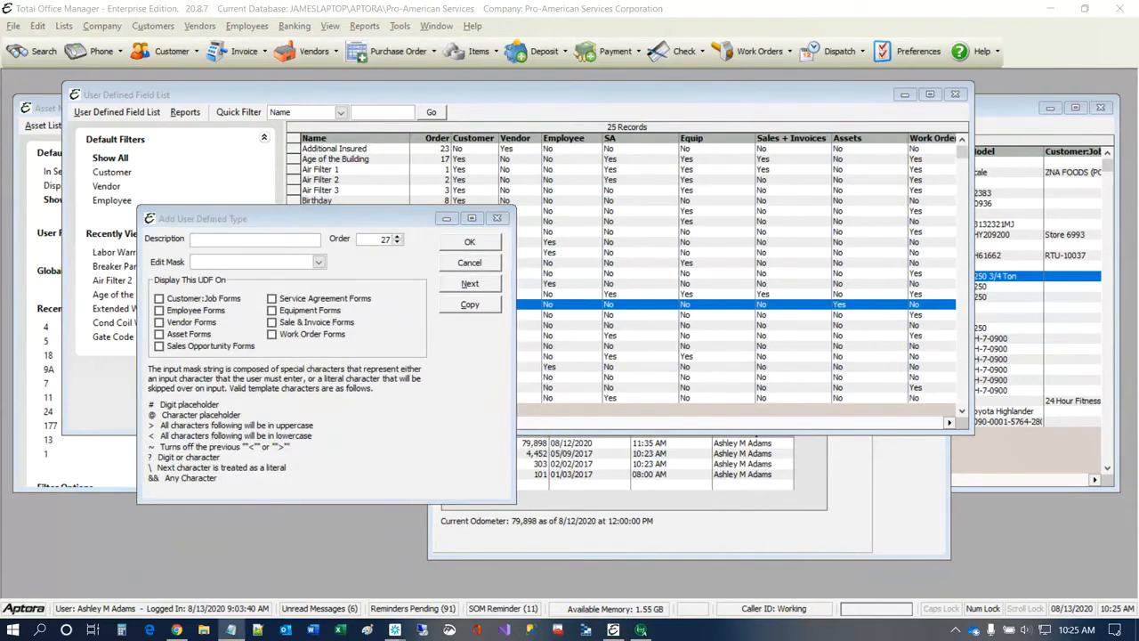
left_click(285, 238)
type("Last Inspection")
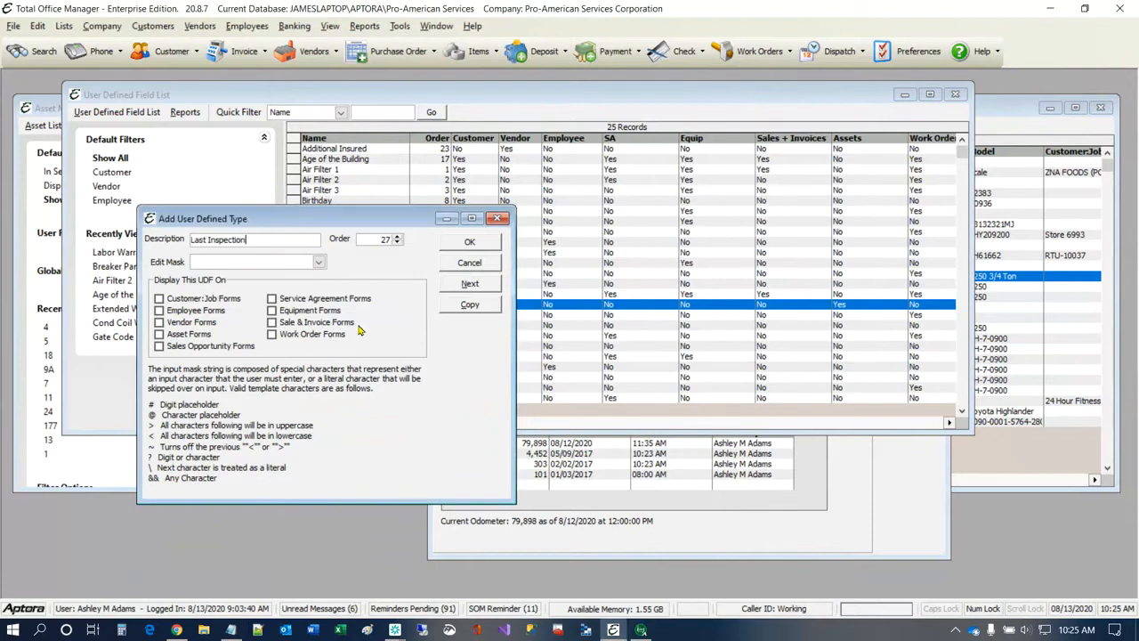
left_click(319, 263)
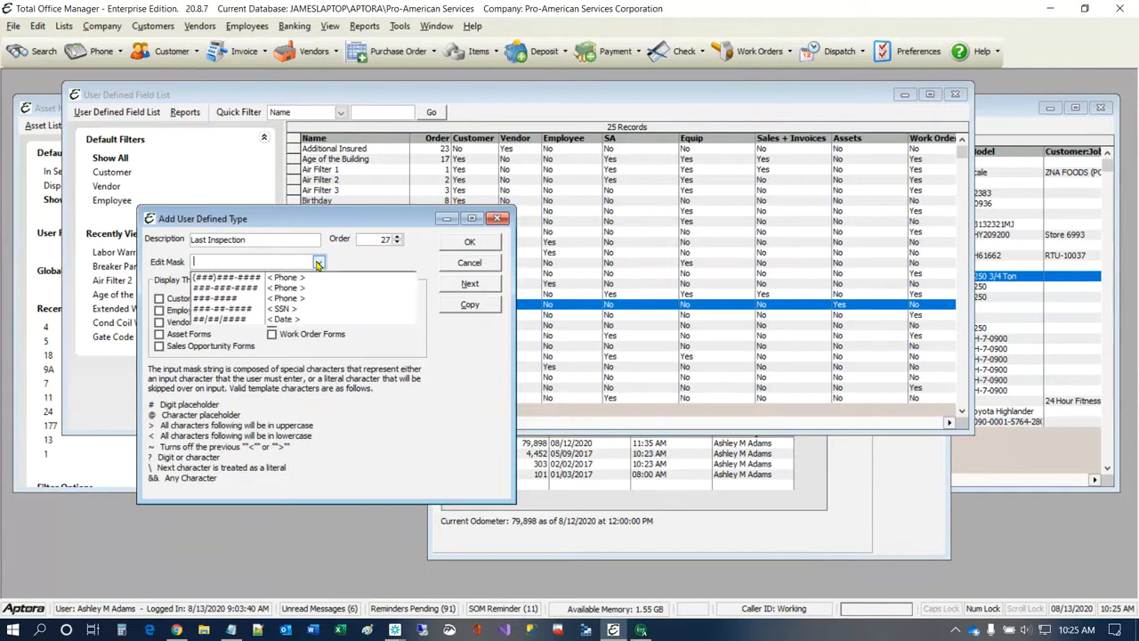
left_click(230, 319)
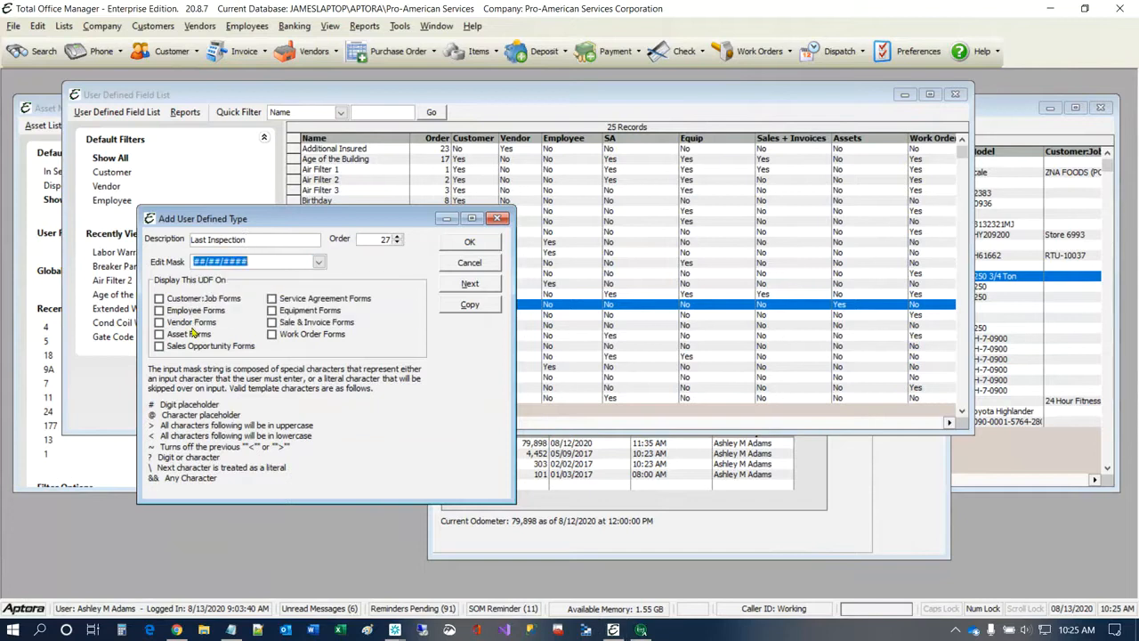
left_click(189, 334)
left_click(469, 242)
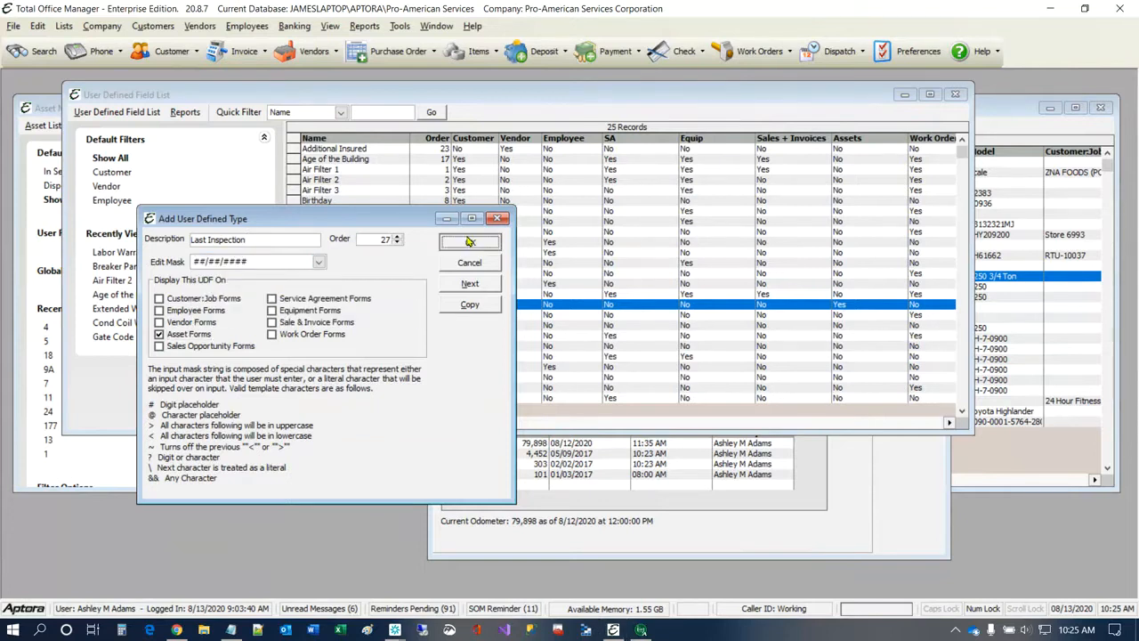
Step: Close the outdated asset form, check the Last Inspection field's definition, and close the User Defined Field List
left_click(846, 473)
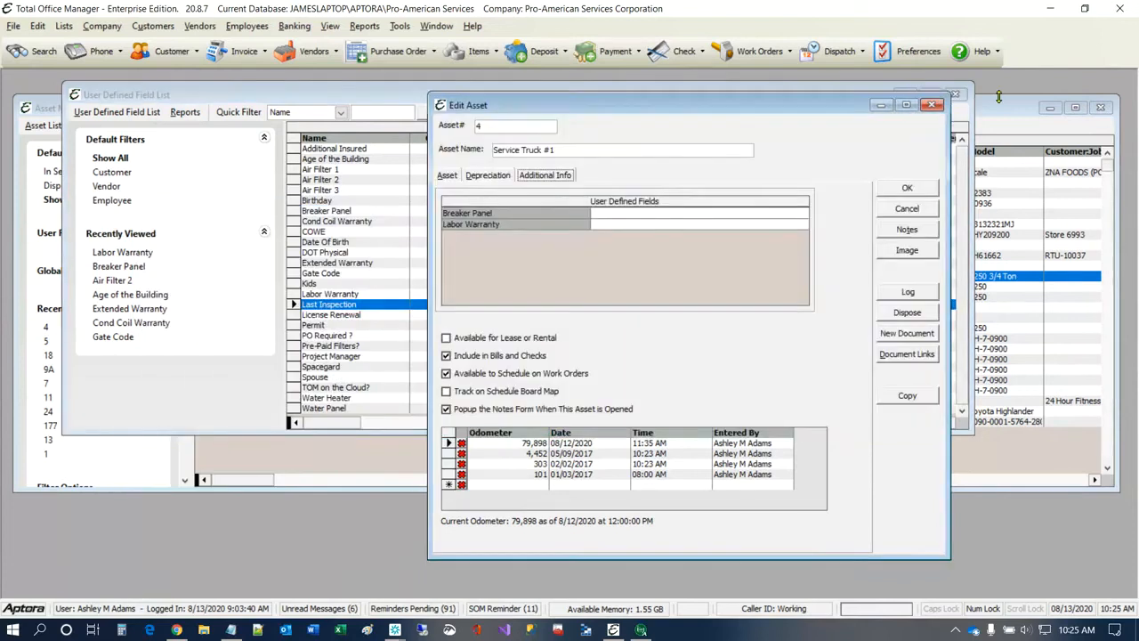
left_click(931, 107)
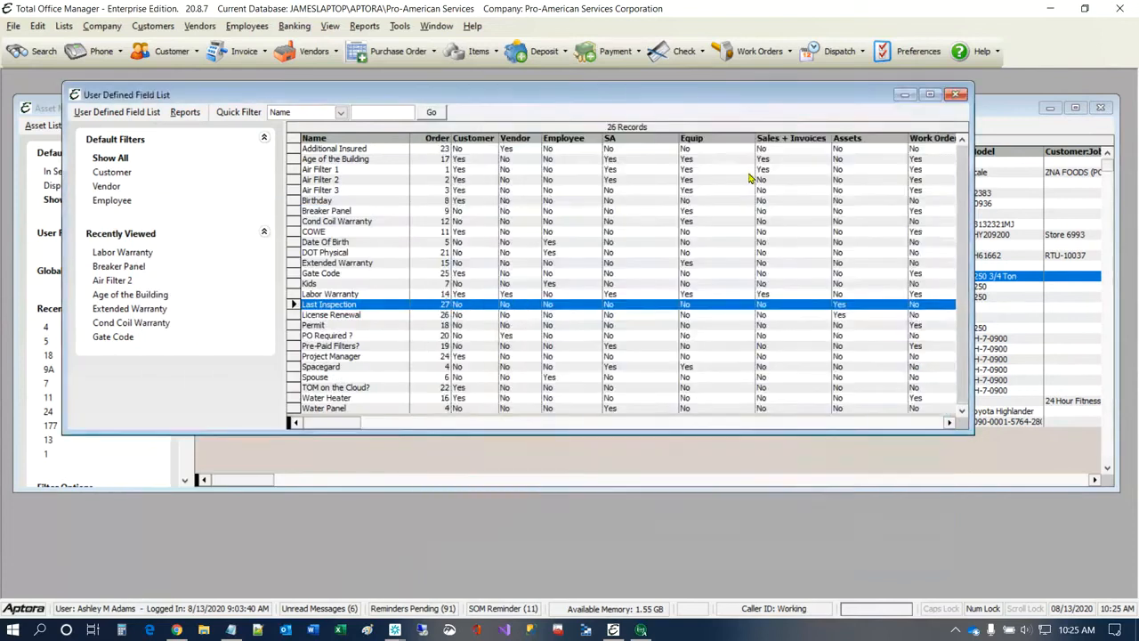
double_click(336, 304)
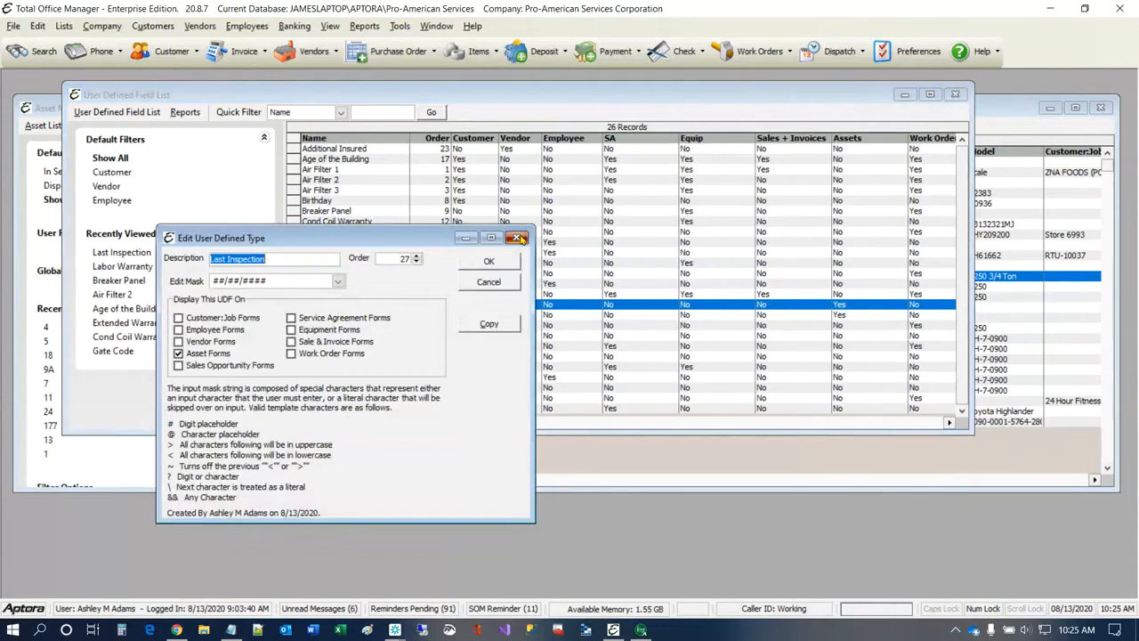
left_click(517, 237)
left_click(956, 95)
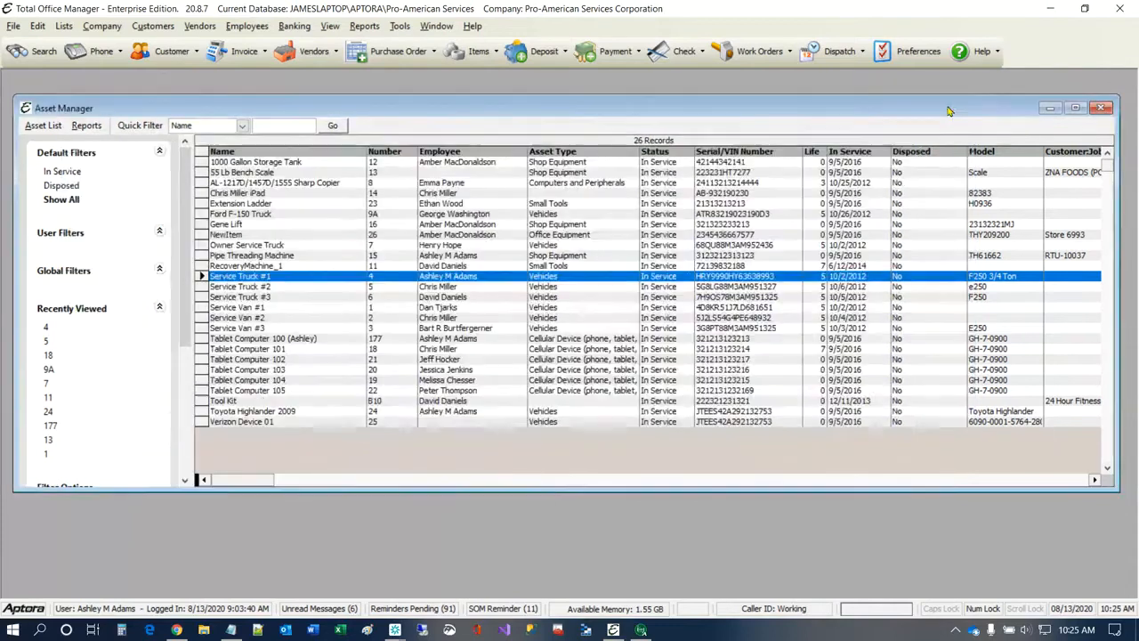
Step: Reopen the Service Truck #1 asset, dismiss its notes, and show its additional info with the user-defined fields
double_click(247, 277)
left_click(722, 191)
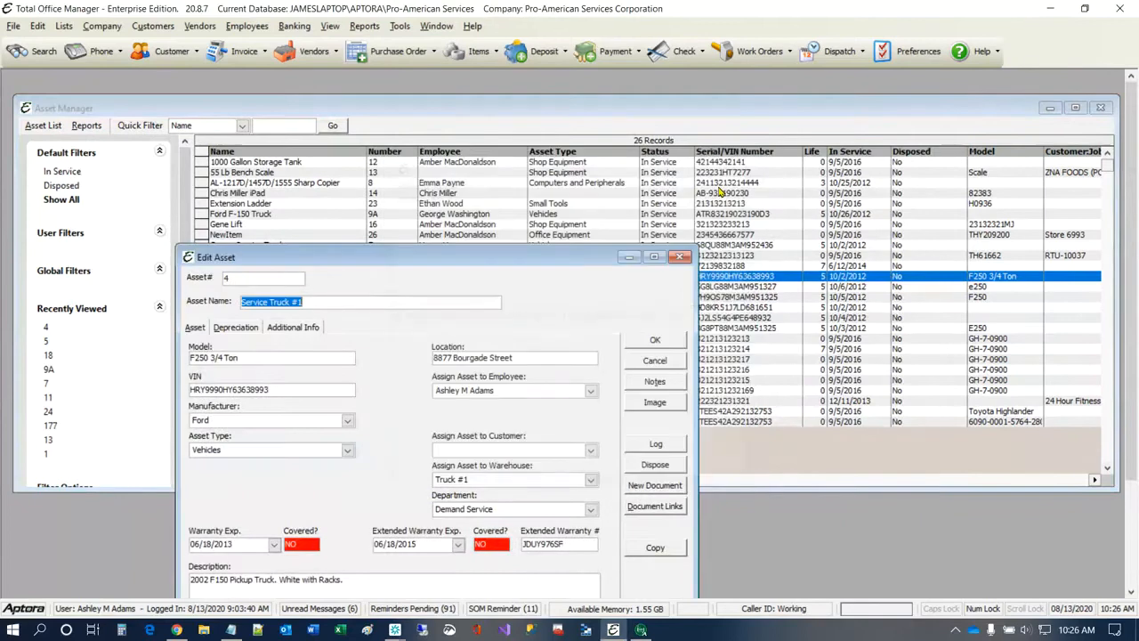
left_click(293, 326)
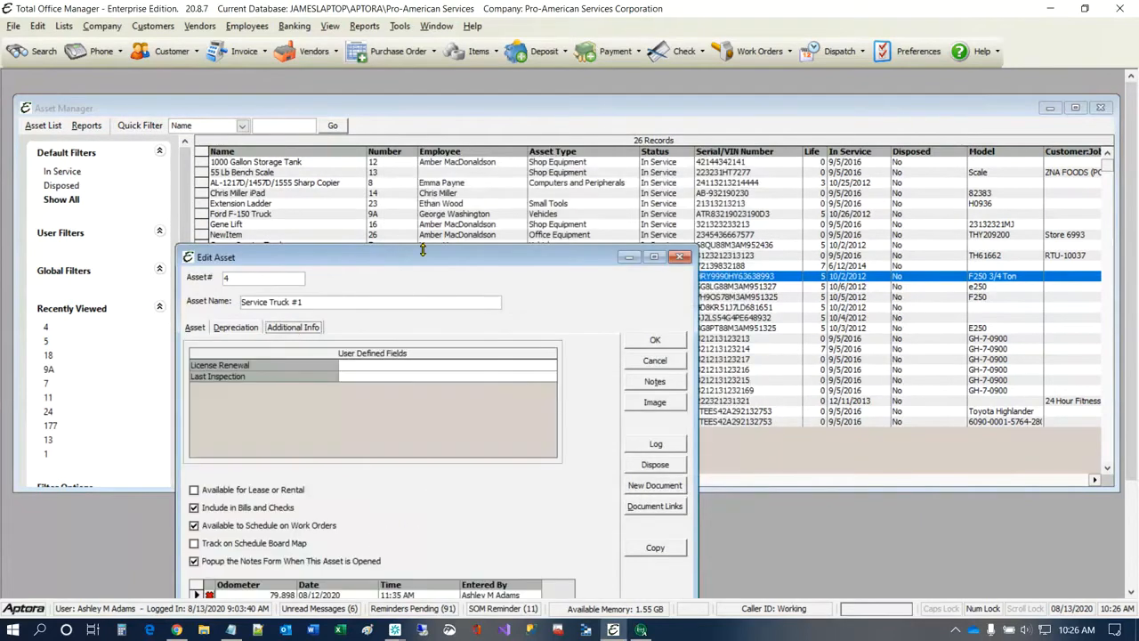
left_click_drag(423, 250, 520, 111)
Step: Enter 12/25/19 as the License Renewal date for Service Truck #1
left_click(469, 213)
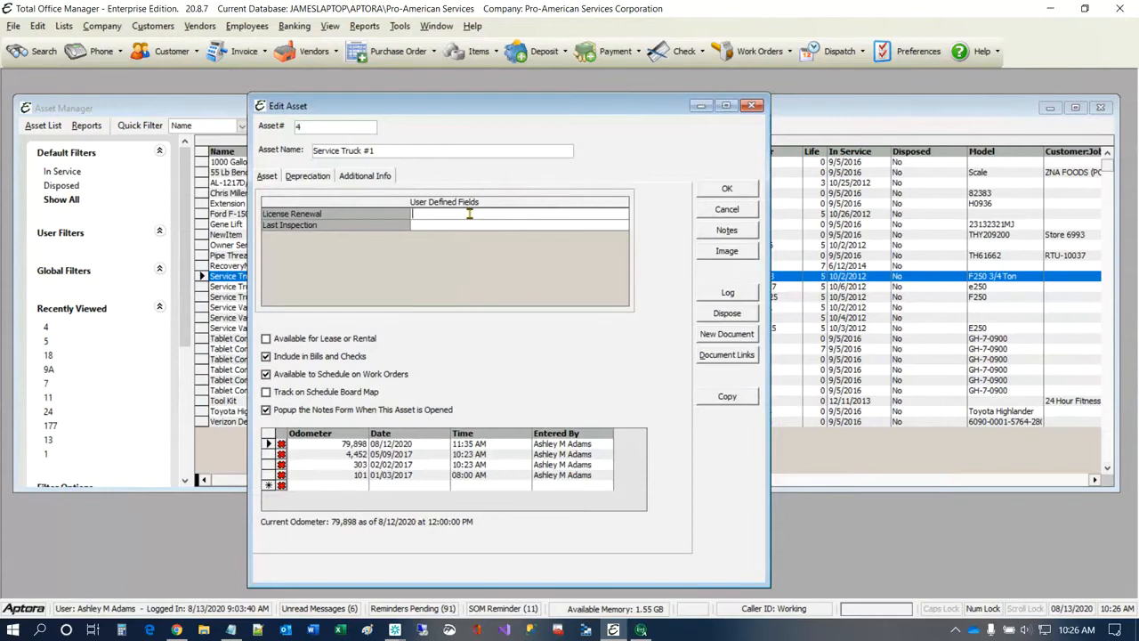
type("12/")
type("25/")
type("2020")
key("BackSpace")
key("BackSpace")
key("BackSpace")
key("BackSpace")
type("22")
key("BackSpace")
key("BackSpace")
type("19")
Step: Enter 01/02/20 as the Last Inspection date for Service Truck #1
left_click(455, 224)
type("01/02/20")
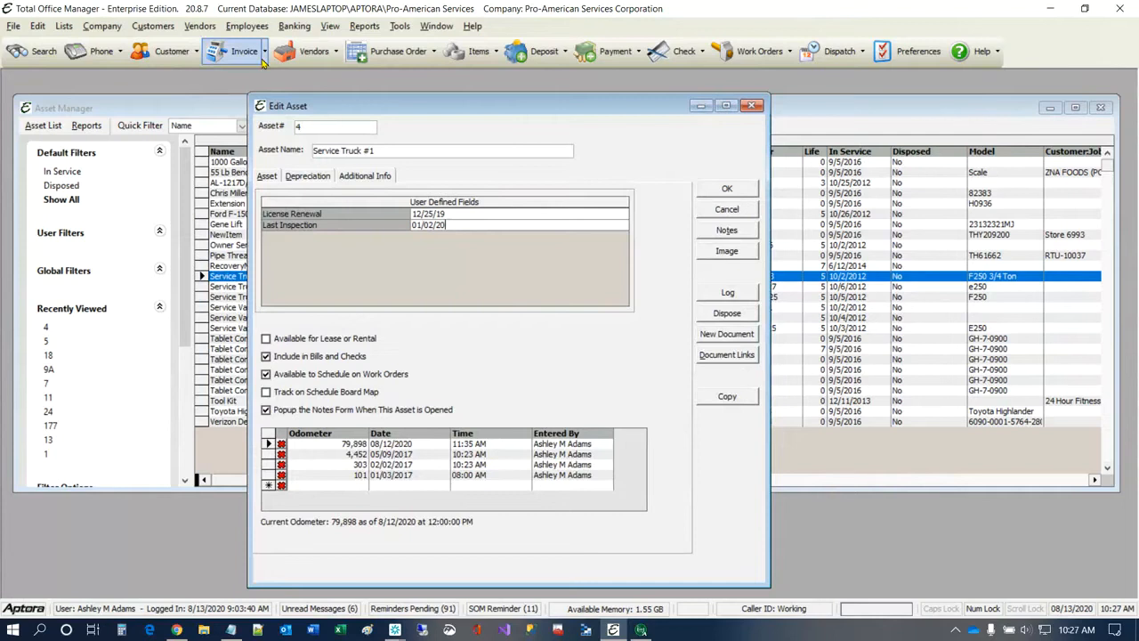
Step: Open the weekly time sheet and check its column preferences for the Vehicle and Mileage columns
left_click(246, 27)
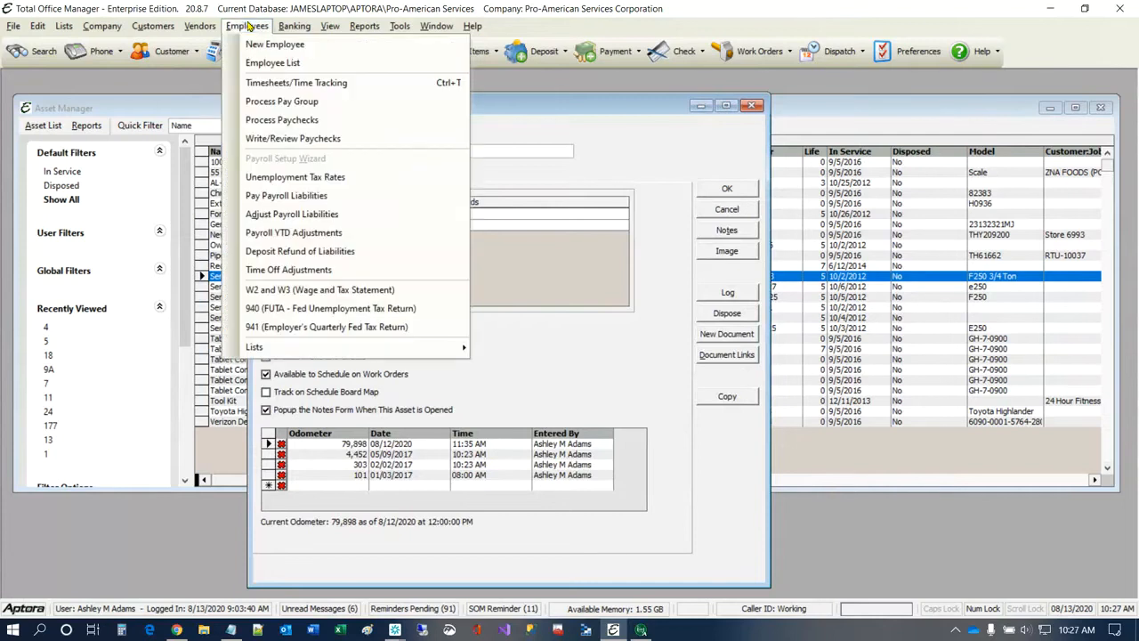
left_click(276, 82)
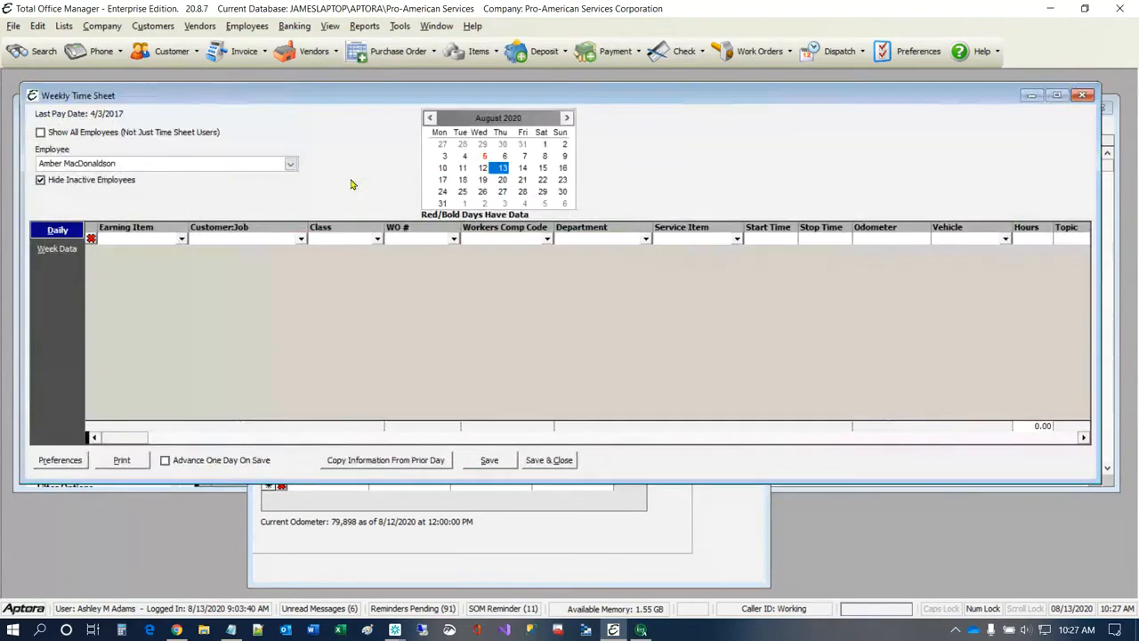
left_click(69, 462)
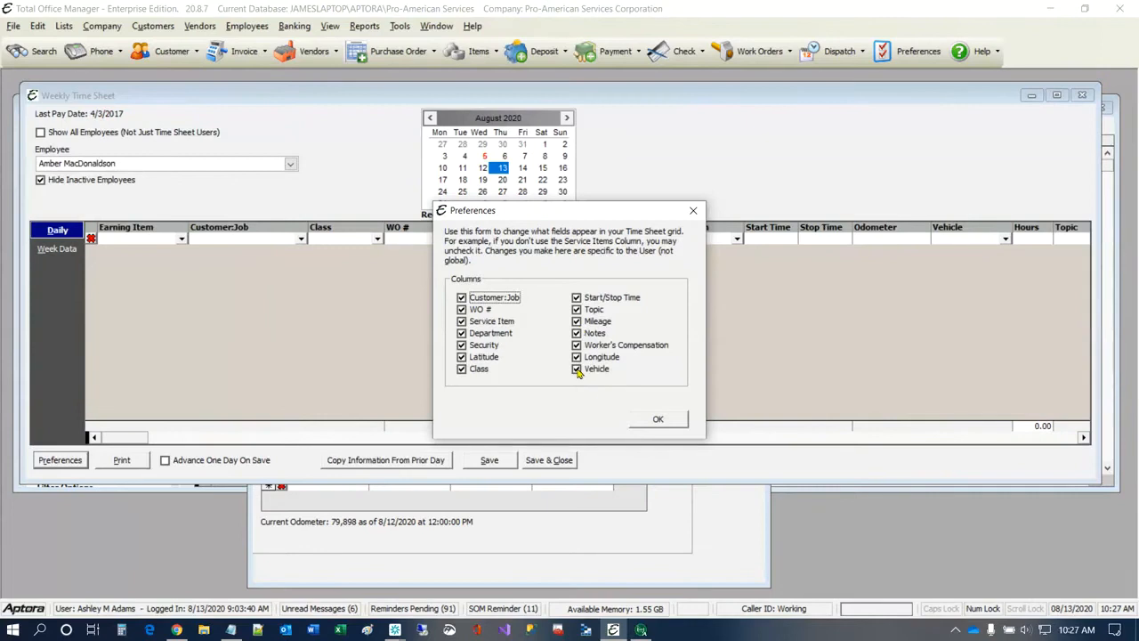
left_click(658, 419)
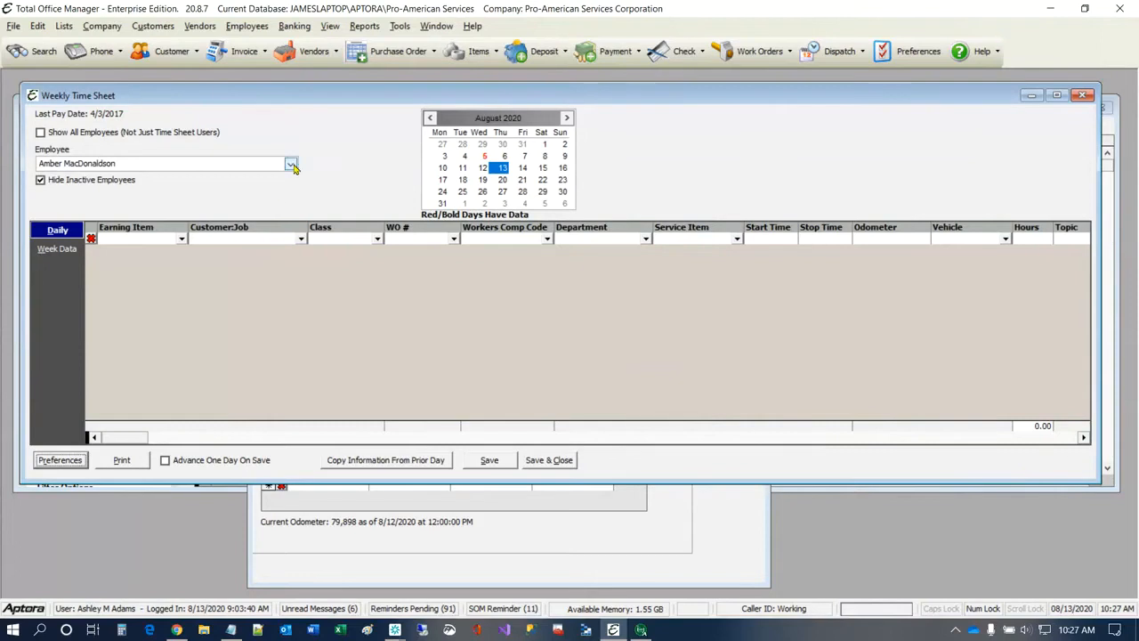
Step: Start an Hourly time sheet line for the employee assigned to Service Truck #1, with that truck (asset 4) as the vehicle
left_click(291, 165)
left_click(191, 191)
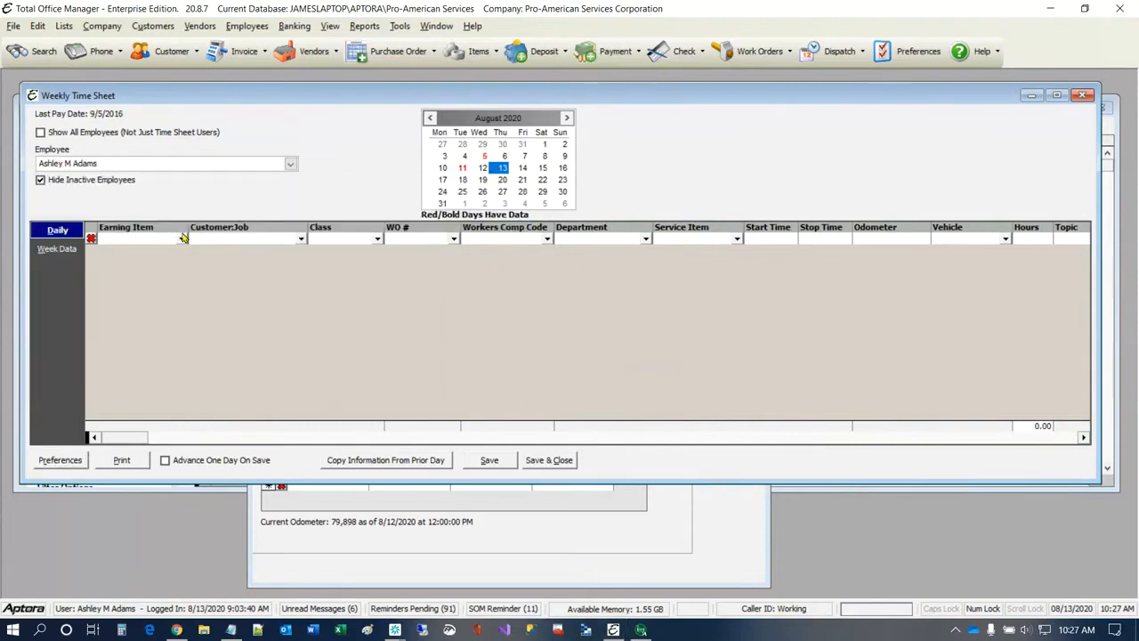
left_click(830, 238)
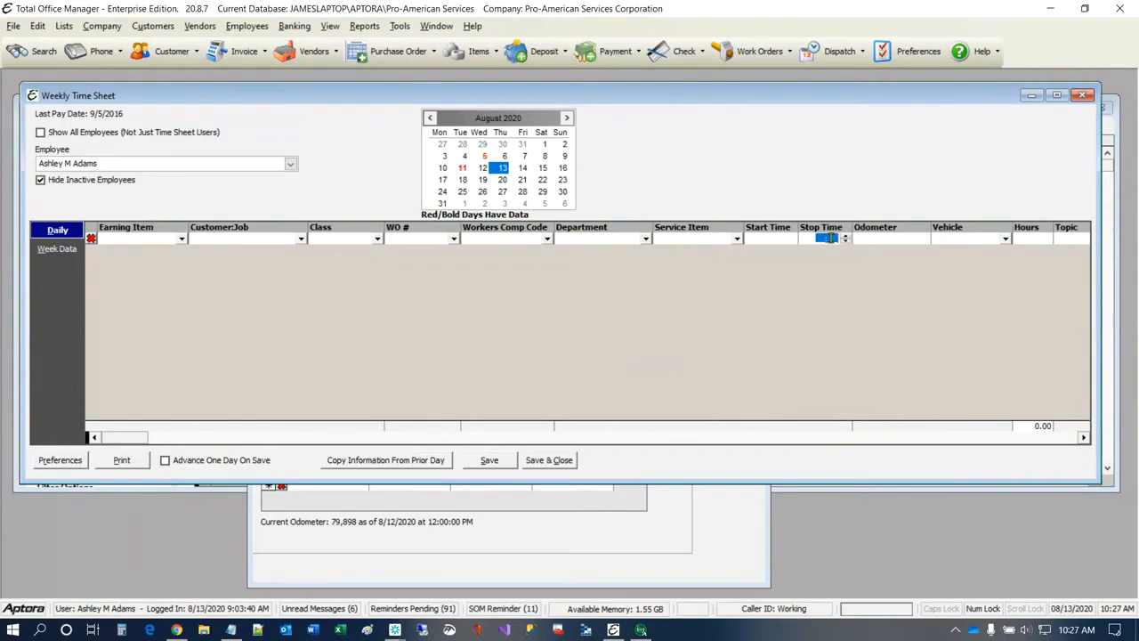
left_click(181, 239)
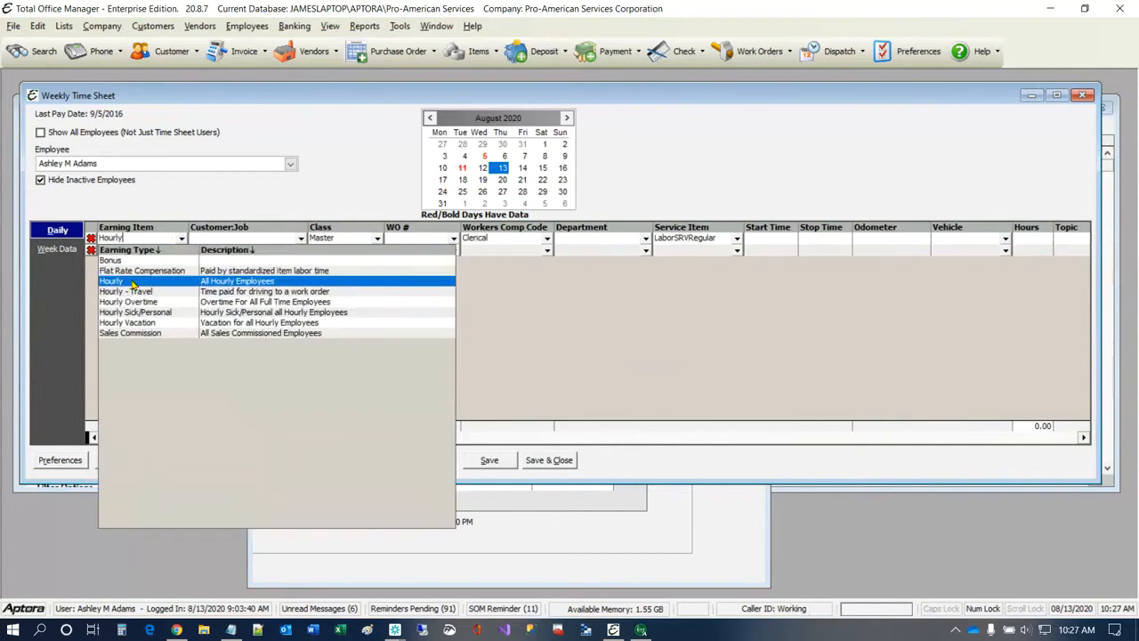
left_click(142, 280)
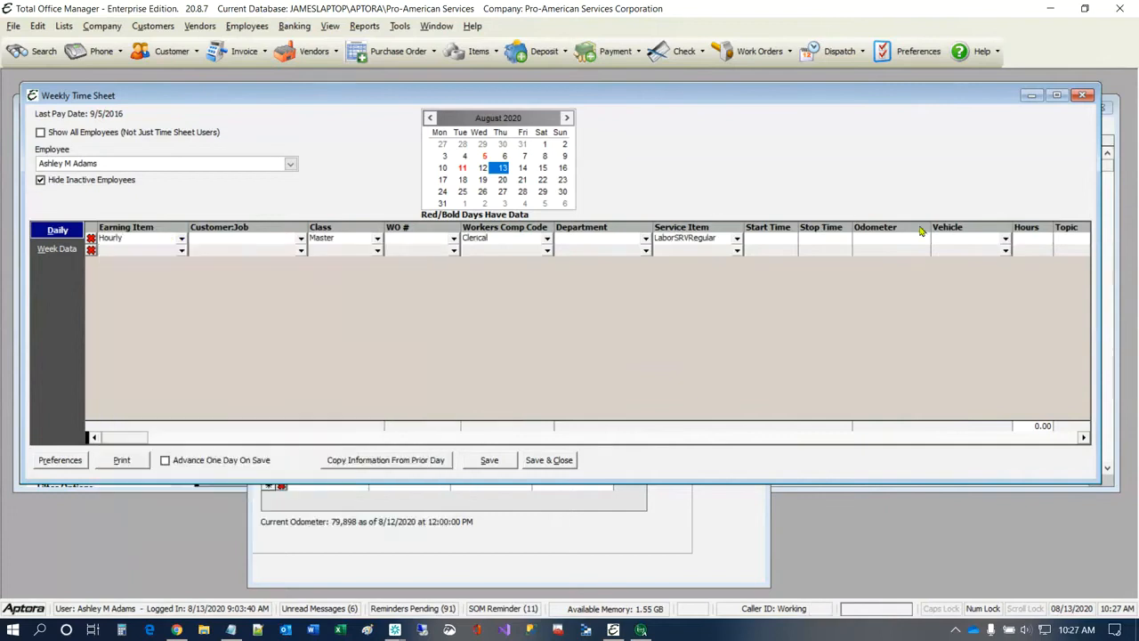
left_click(1004, 240)
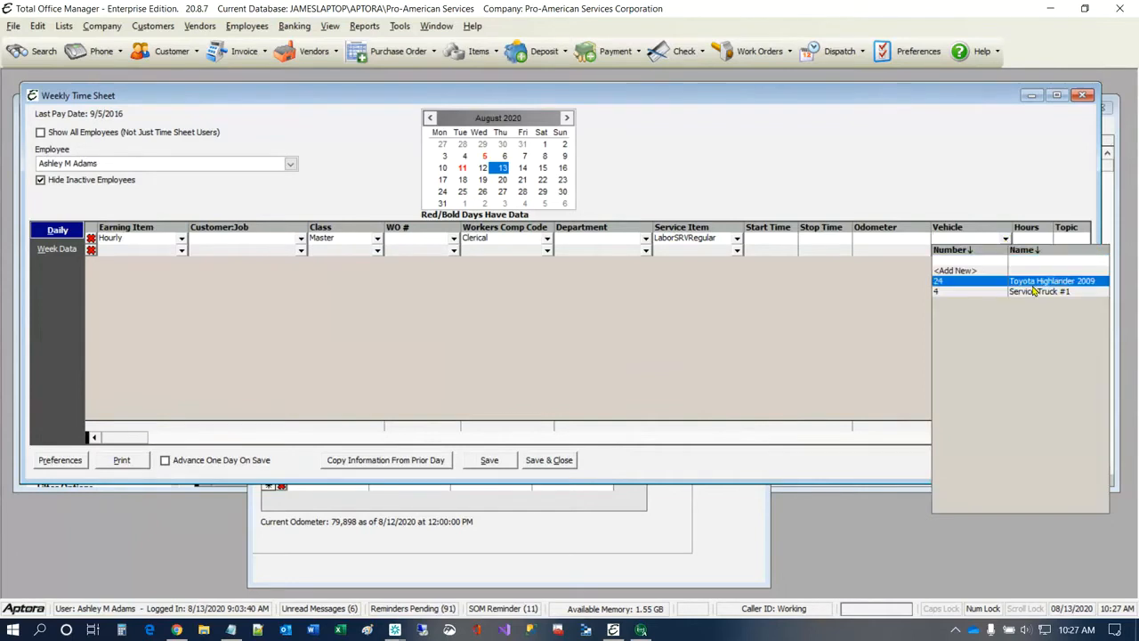
left_click(996, 291)
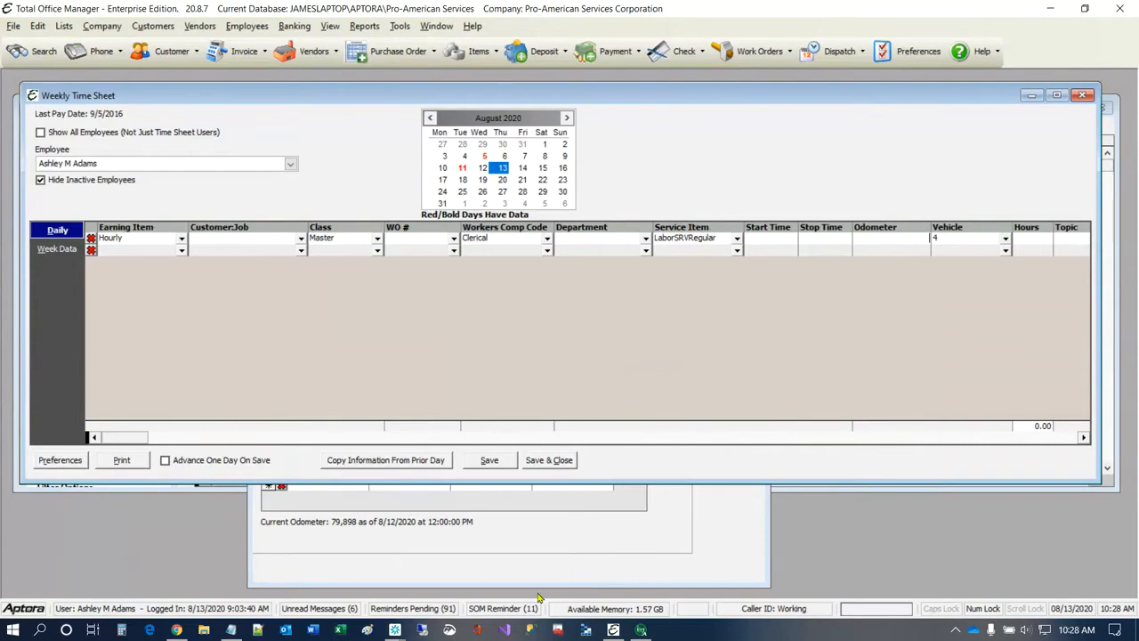
Step: Close the weekly time sheet and return to the Service Truck #1 asset form
left_click(587, 545)
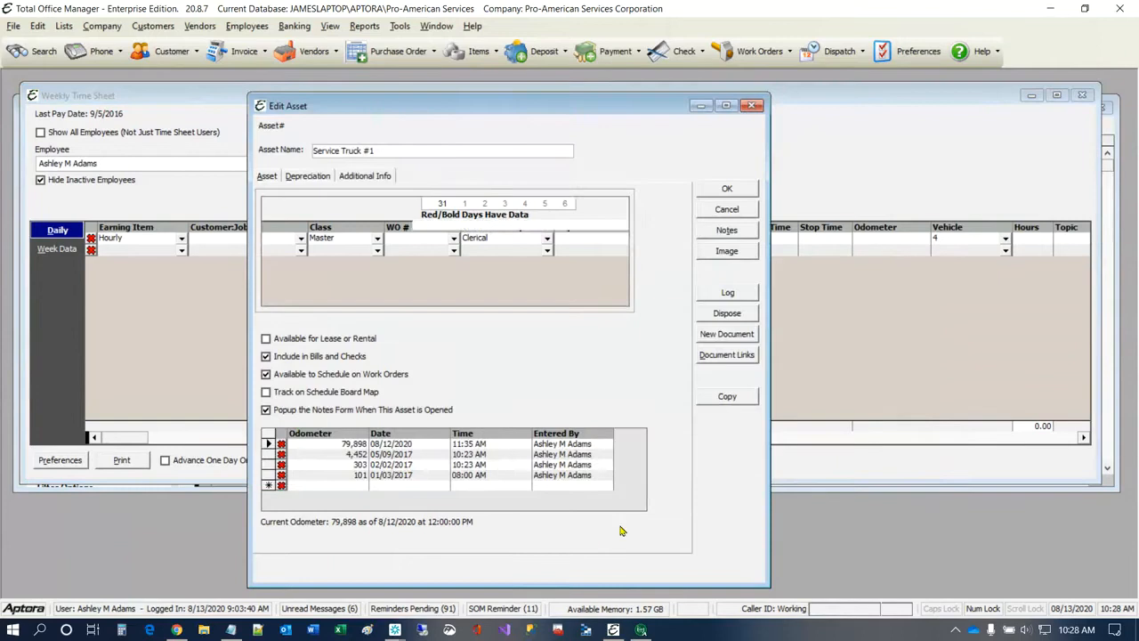
left_click(1081, 95)
left_click(649, 370)
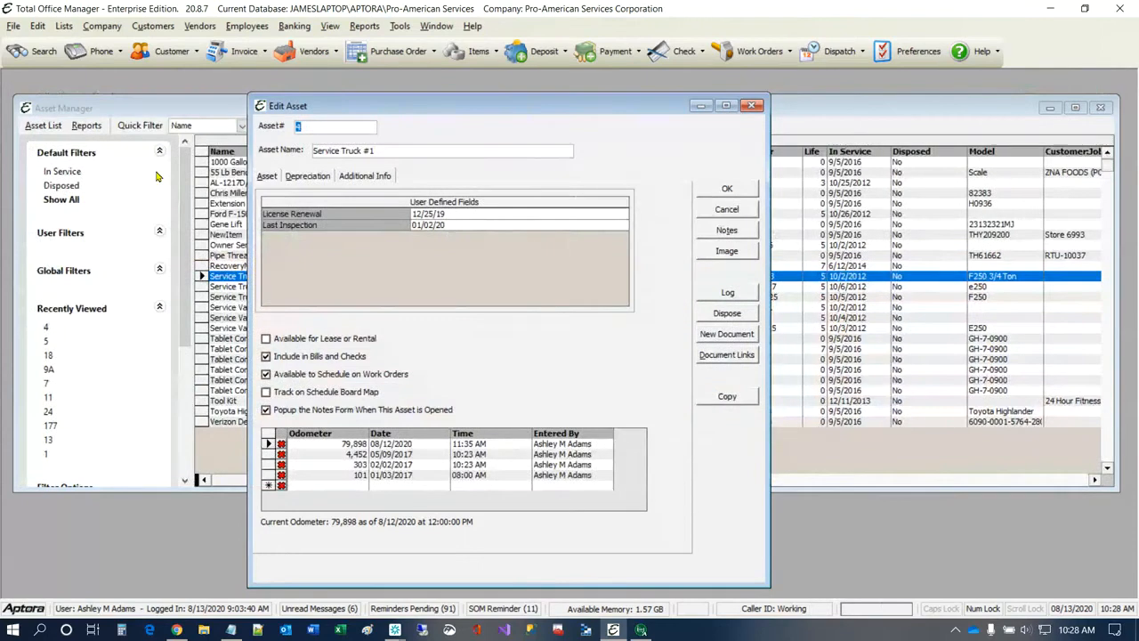
Step: Open the item history of Service Truck #1, examine the time sheet odometer entries, and return to the asset form
left_click(51, 129)
left_click(59, 208)
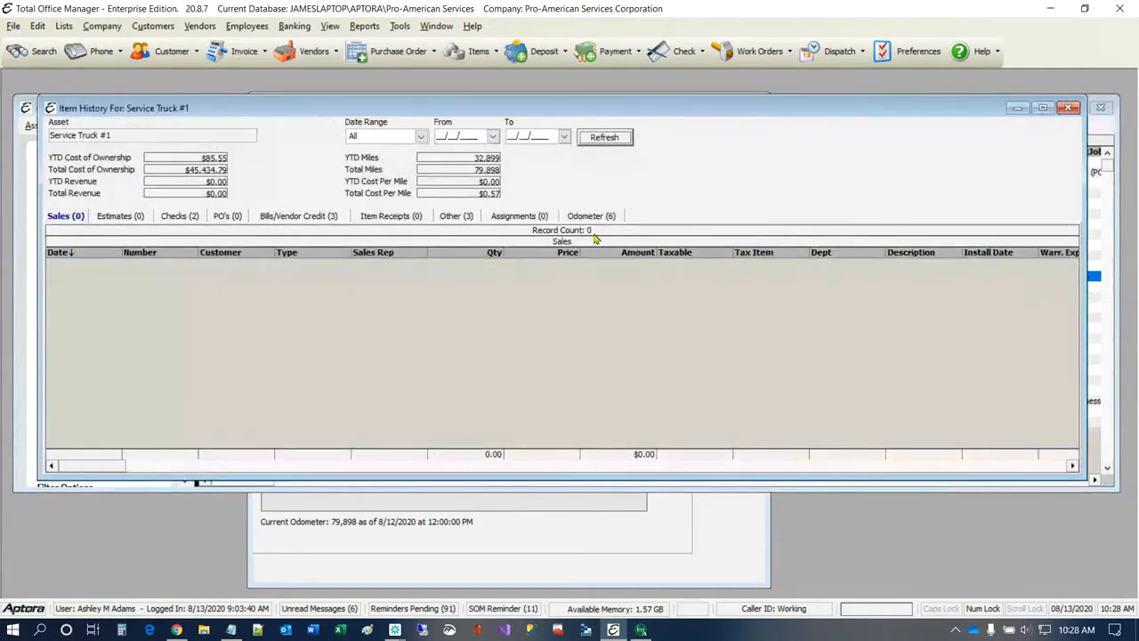
left_click(587, 215)
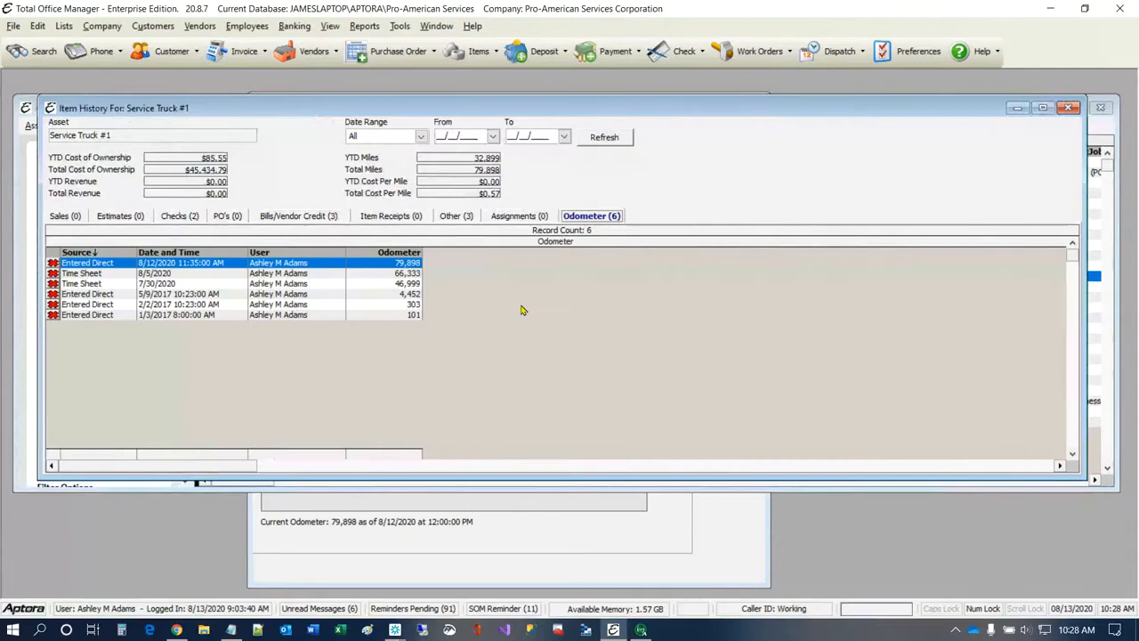
left_click(88, 275)
left_click(88, 284)
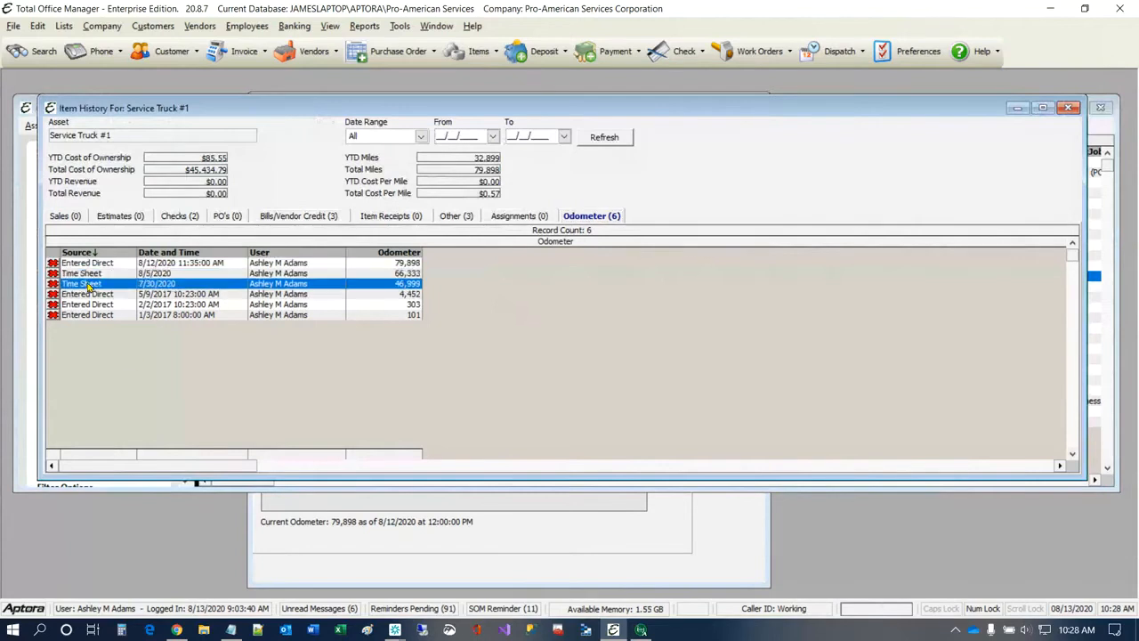
left_click(574, 541)
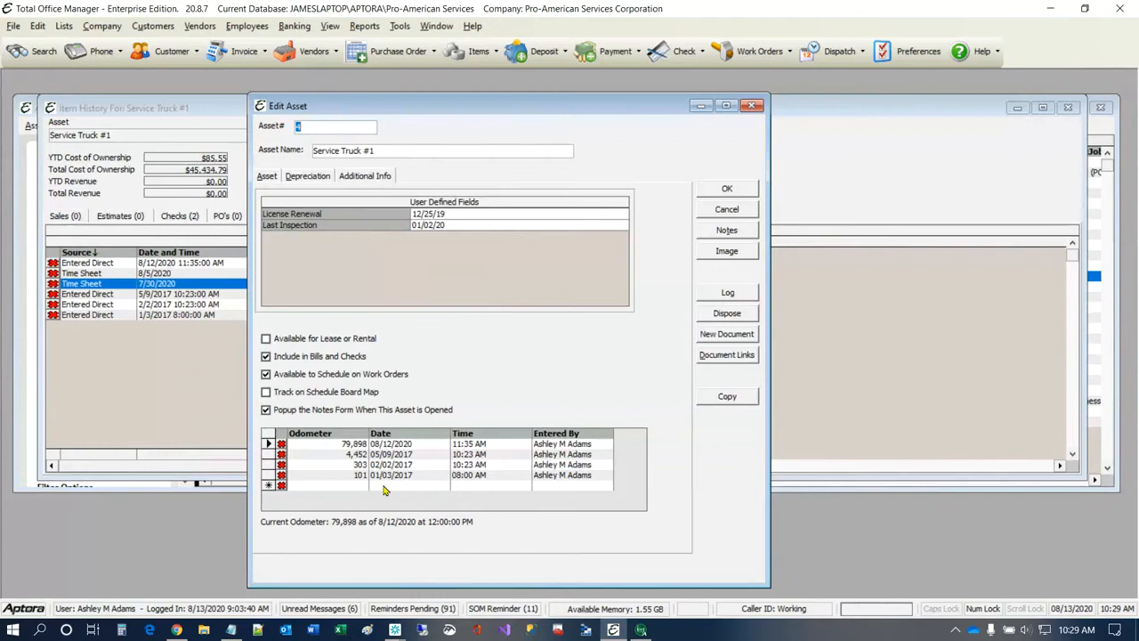
Step: Try the Available for Lease or Rental option on the Service Truck #1 asset
mouse_move(379, 526)
left_click(267, 340)
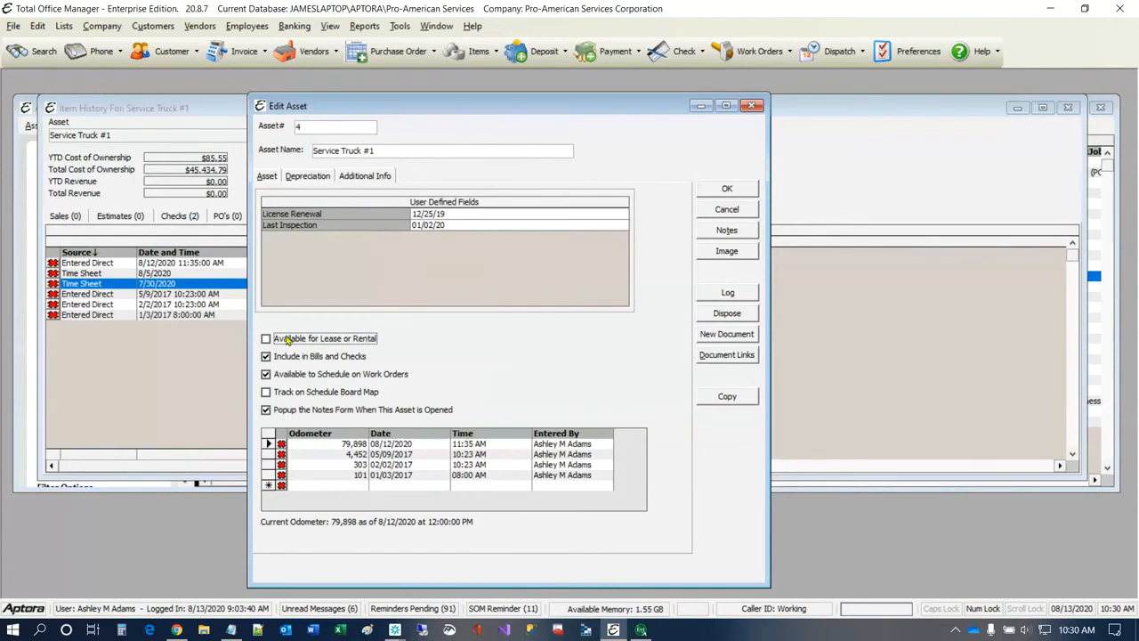
left_click(286, 343)
left_click(295, 345)
Step: Look through the available reports including Custom Data Views, then review Service Truck #1's depreciation and return to its additional info
left_click(364, 26)
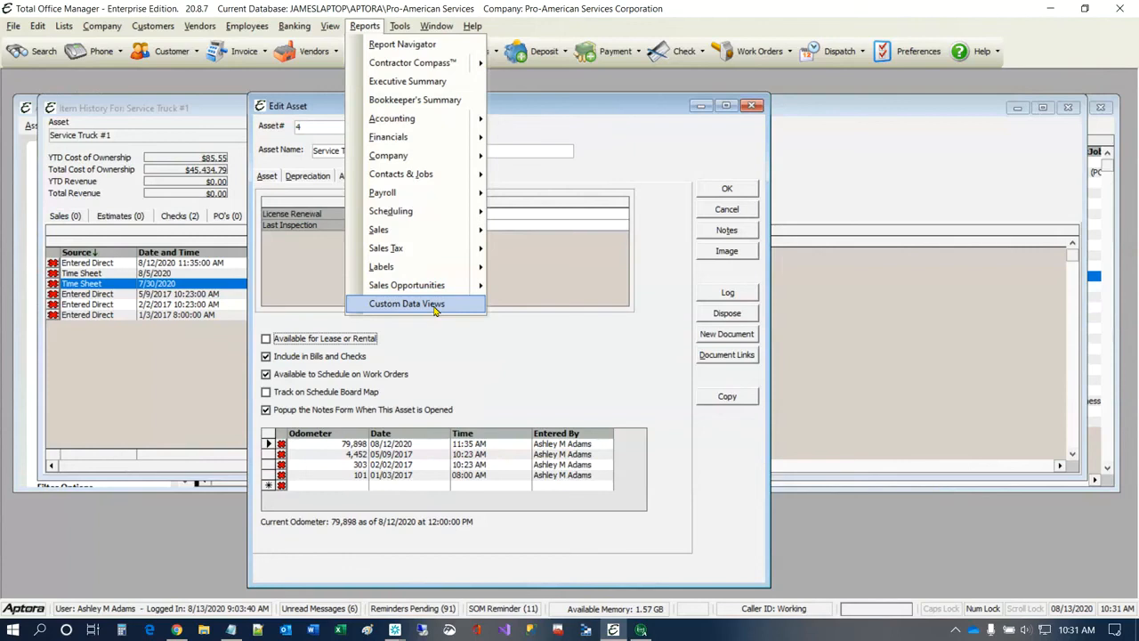
left_click(637, 167)
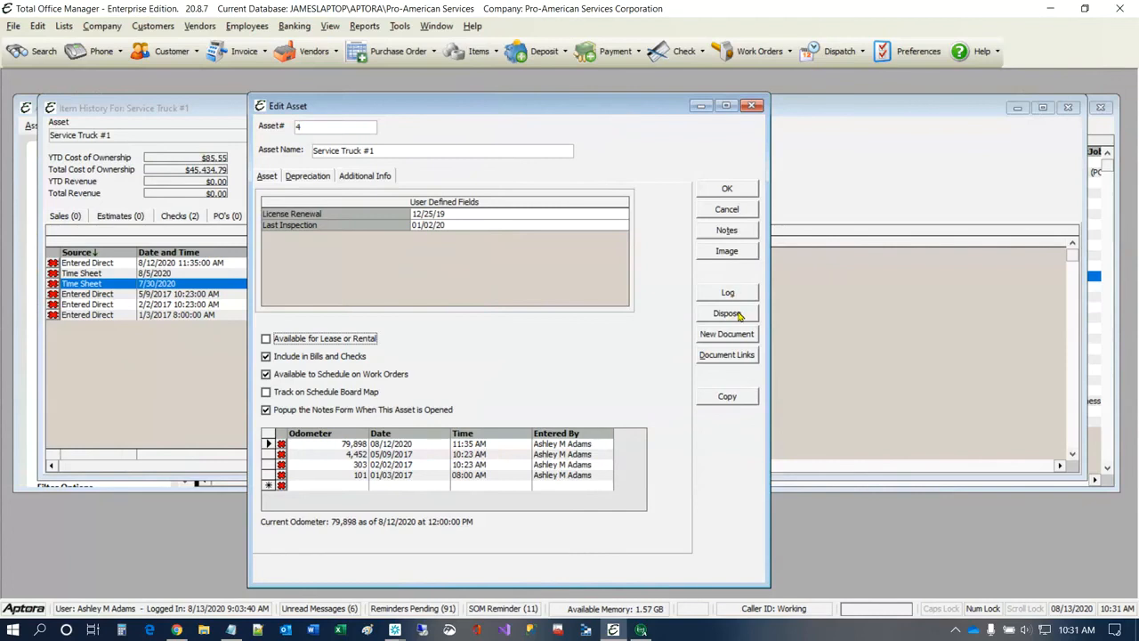
left_click(318, 178)
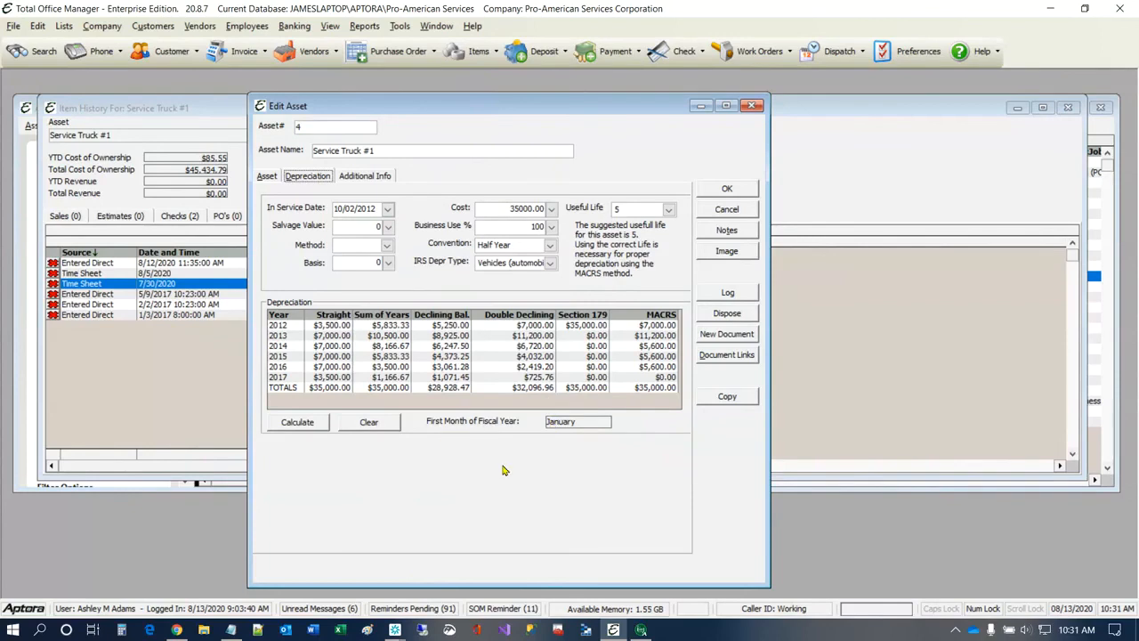
left_click(370, 178)
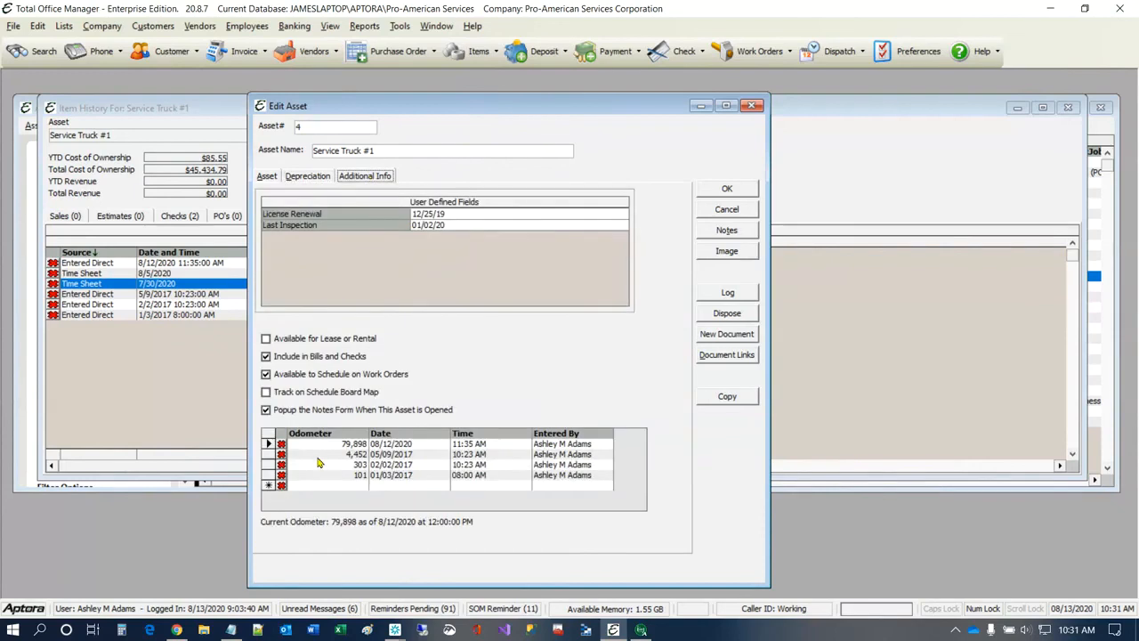